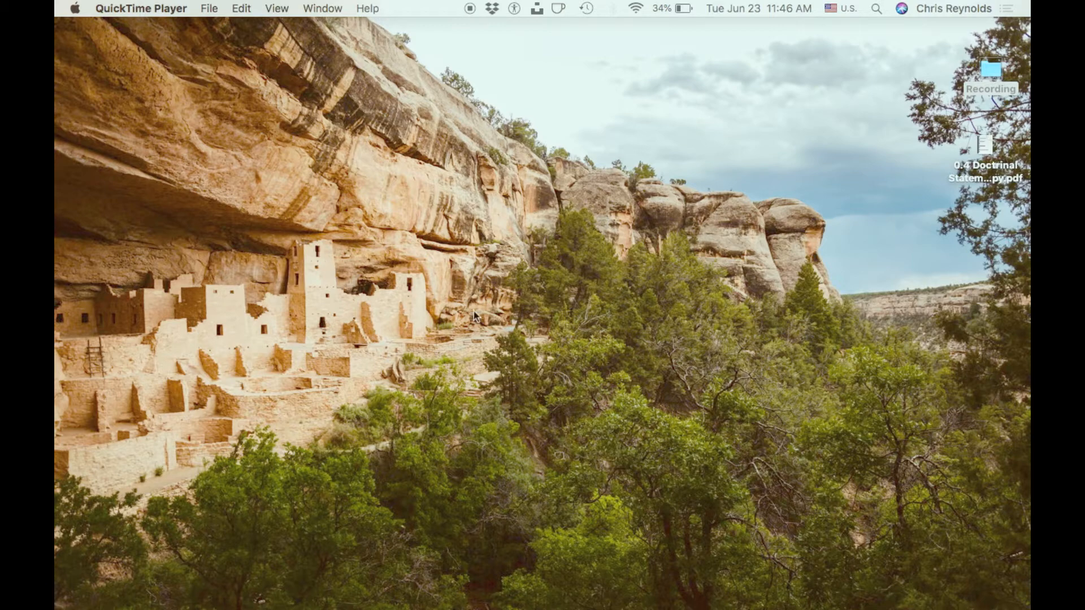
- Switch to Safari, close the open Wix editor page and go to the My Sites overview
mouse_move(293, 570)
click(343, 575)
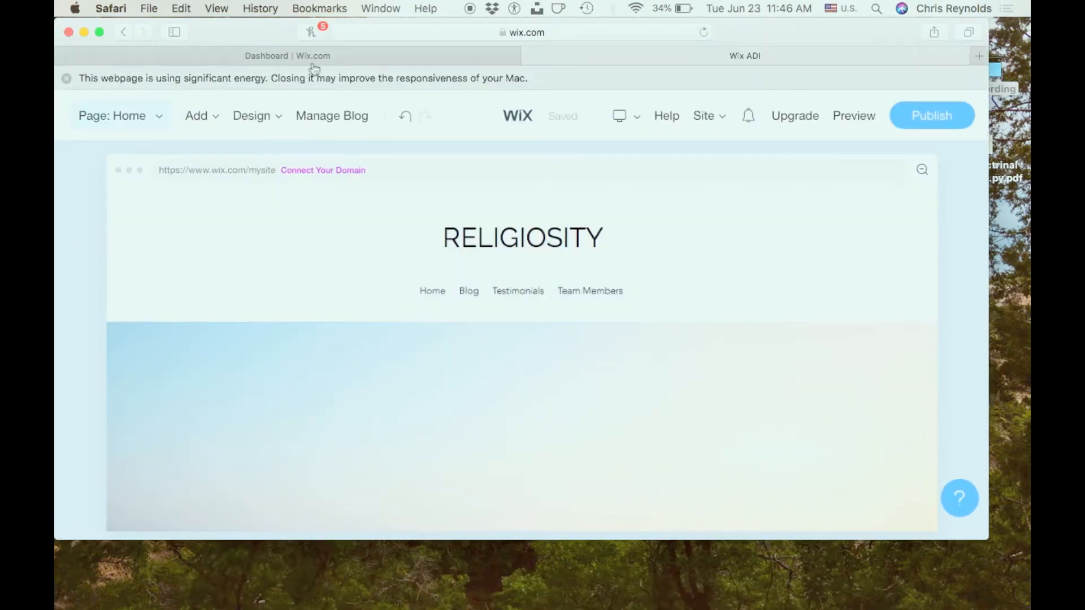
click(529, 56)
click(643, 231)
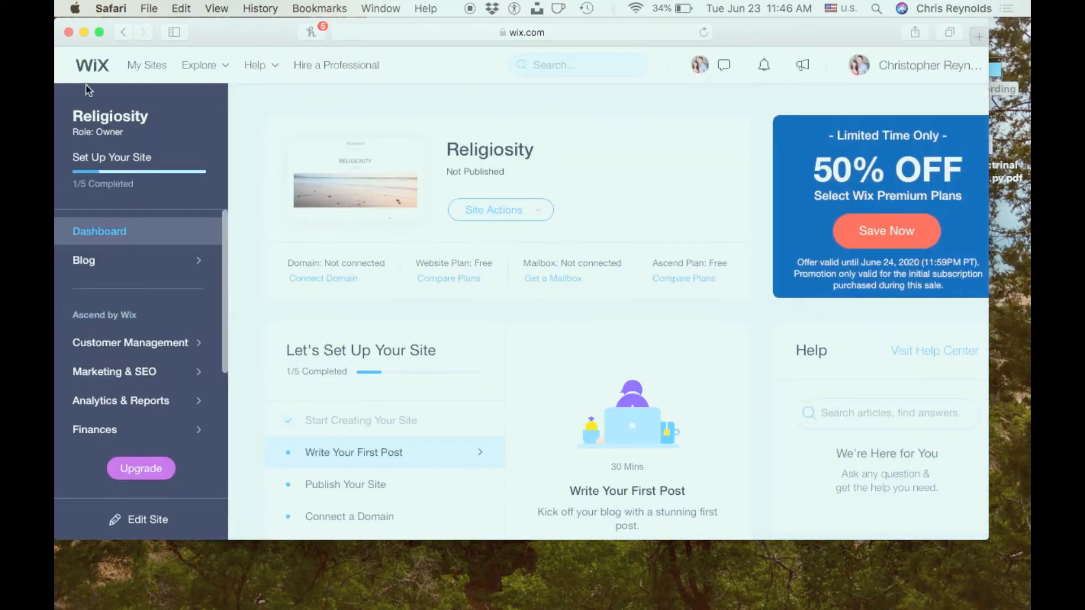
click(89, 68)
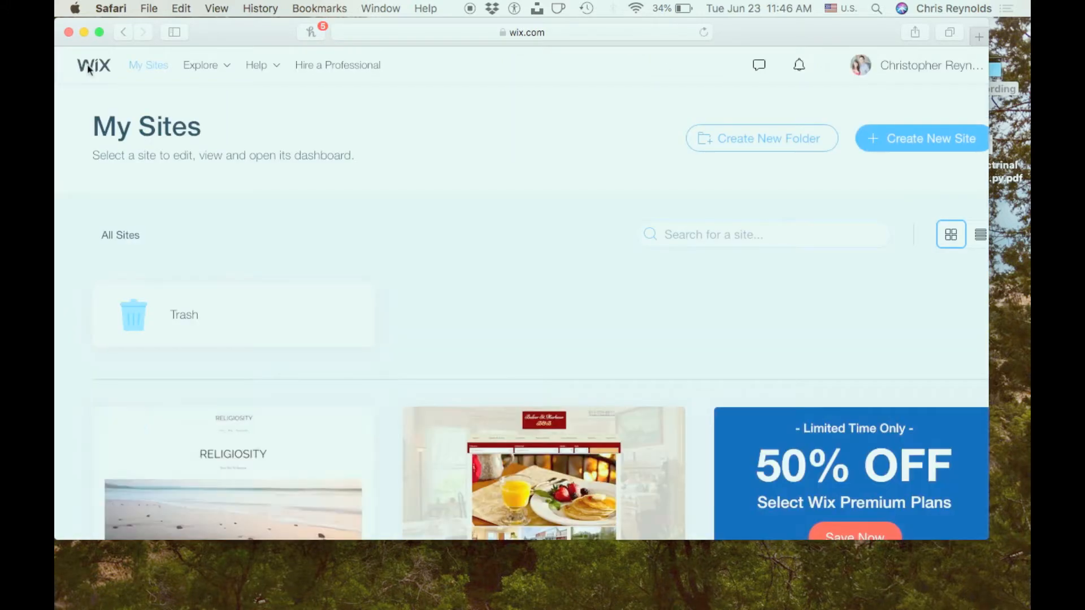
- Look through the site list and open the dashboard of the Religiosity site
scroll(431, 170, down, 5)
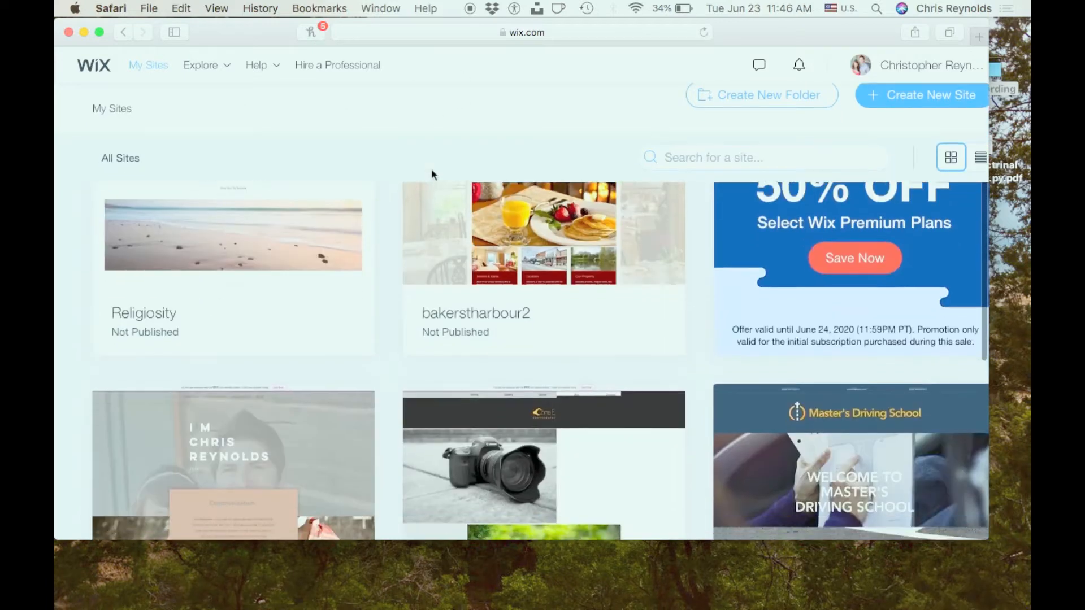
scroll(431, 170, up, 2)
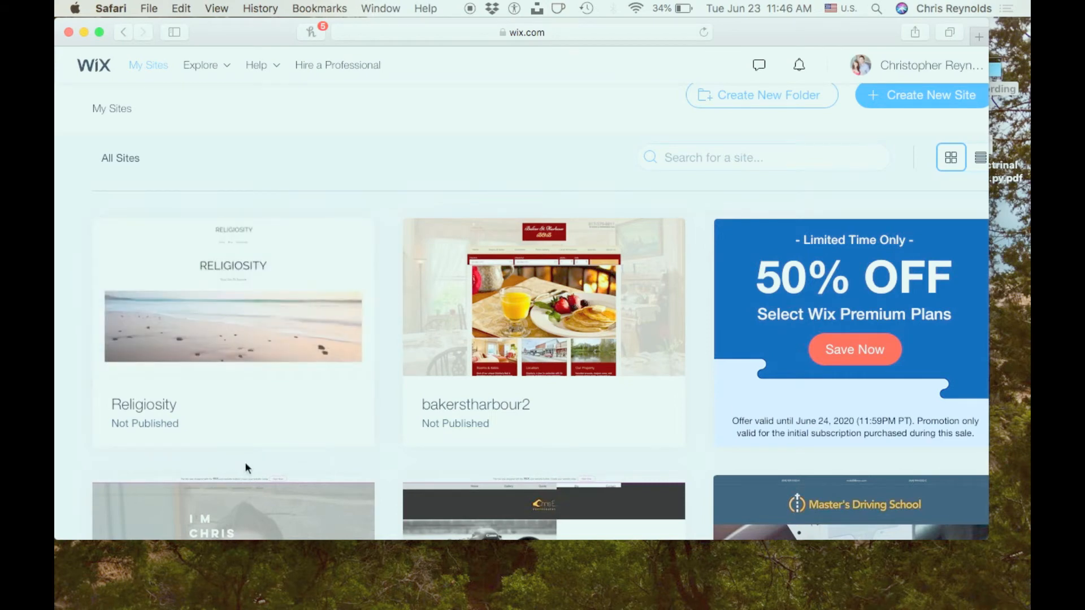
click(219, 295)
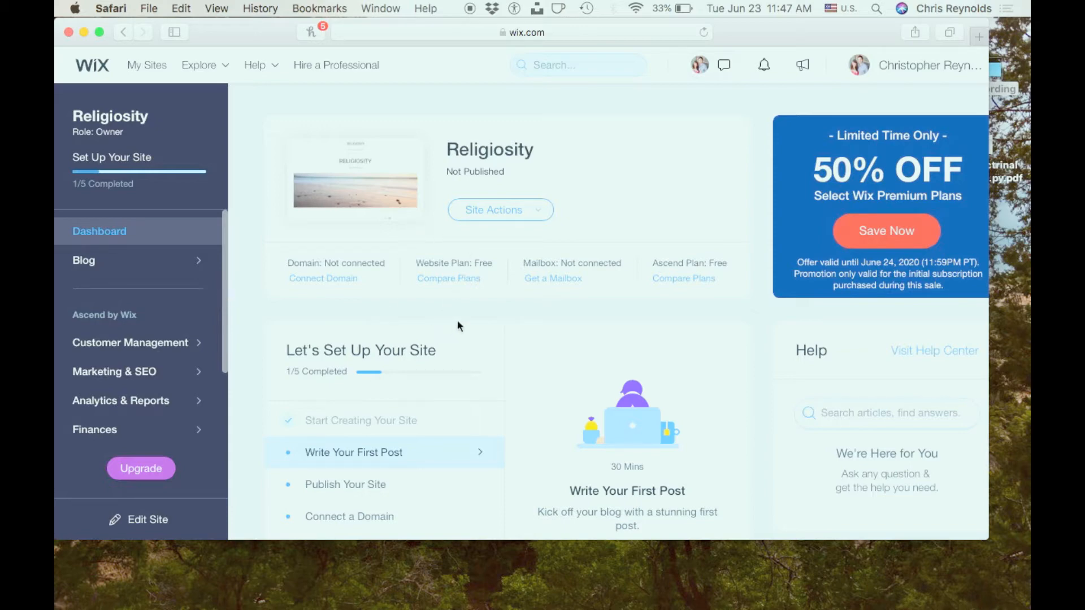
- Open the site's premium plan comparison, examine the prices and features of the website plans, and close the comparison
click(466, 281)
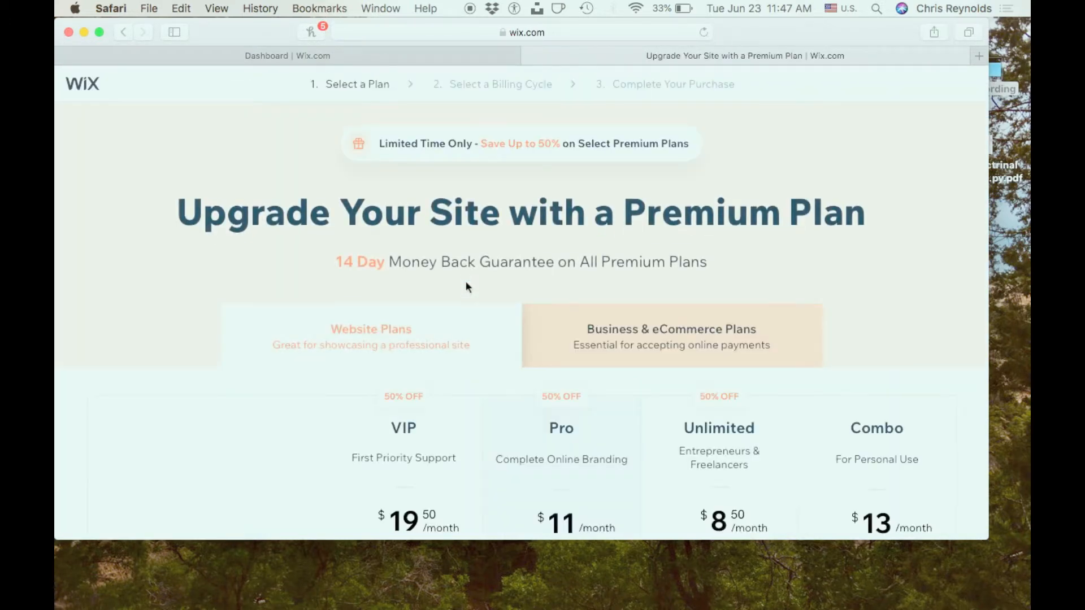
scroll(466, 283, down, 6)
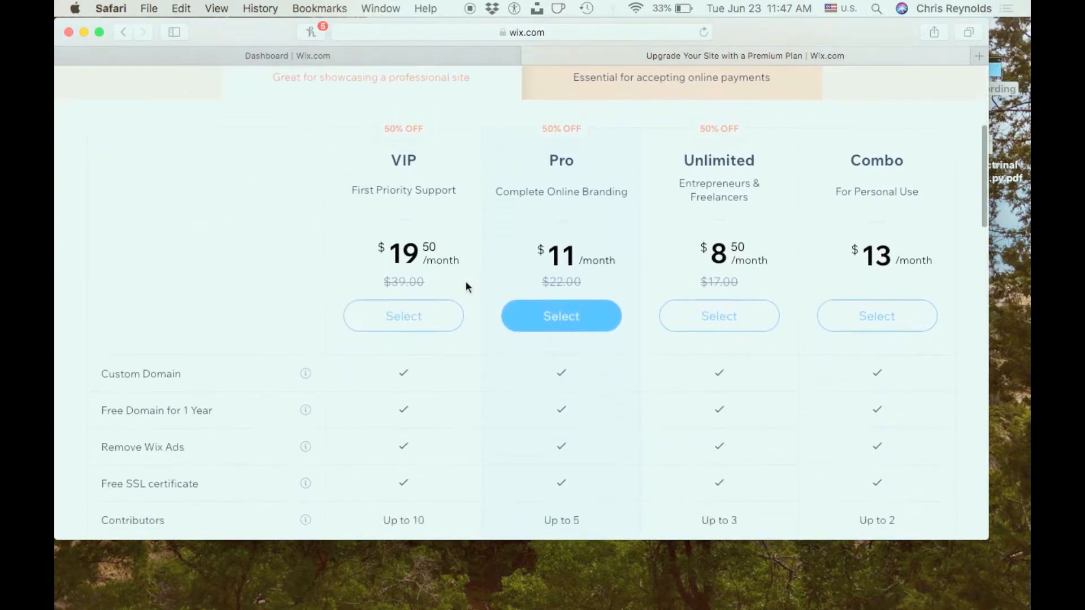
scroll(465, 282, up, 5)
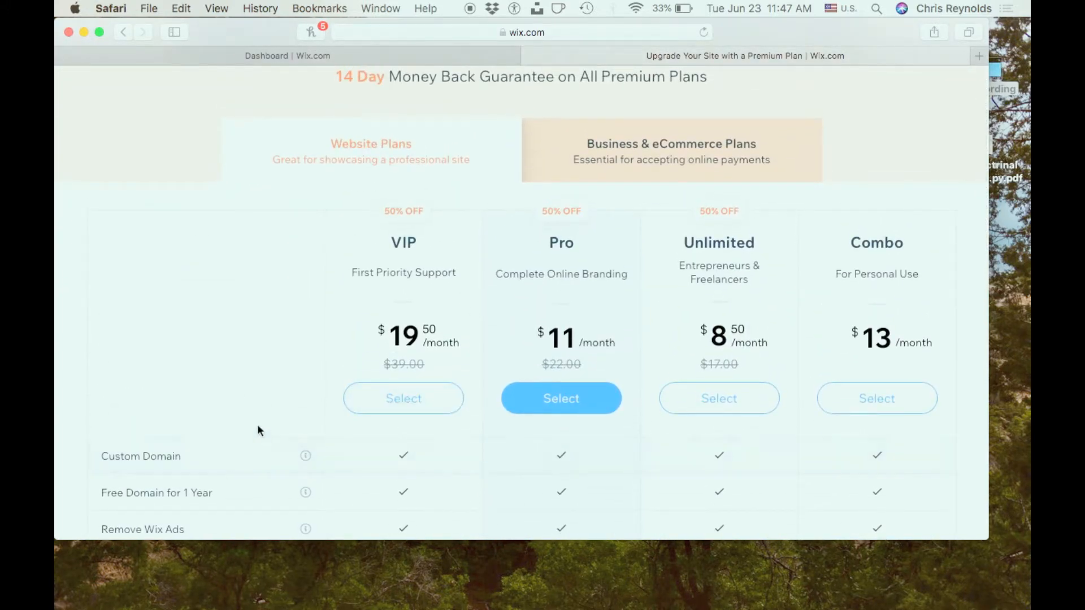
scroll(254, 430, down, 1)
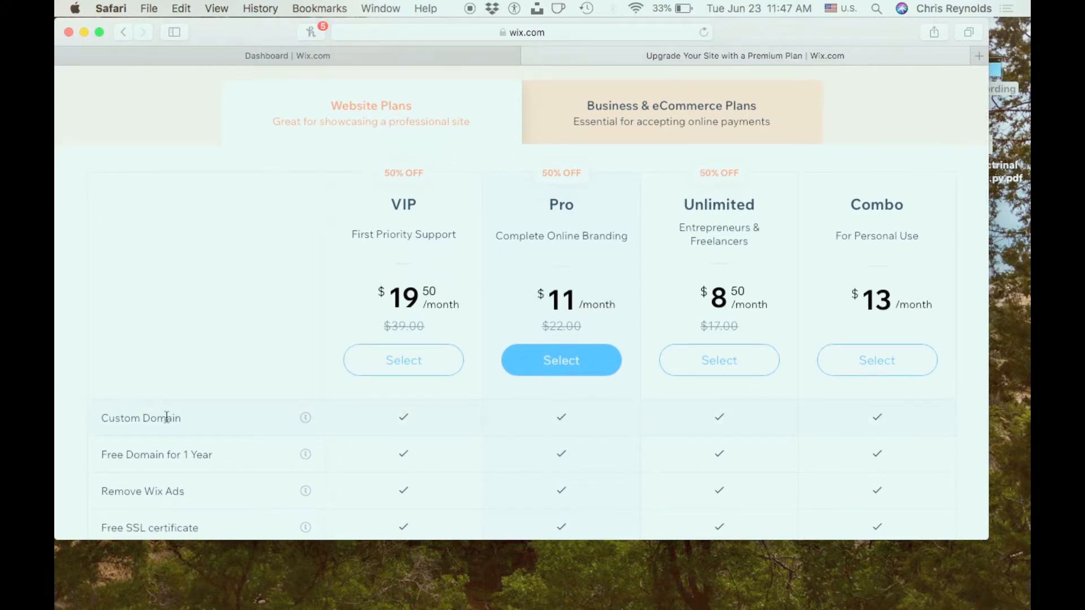
scroll(166, 417, down, 2)
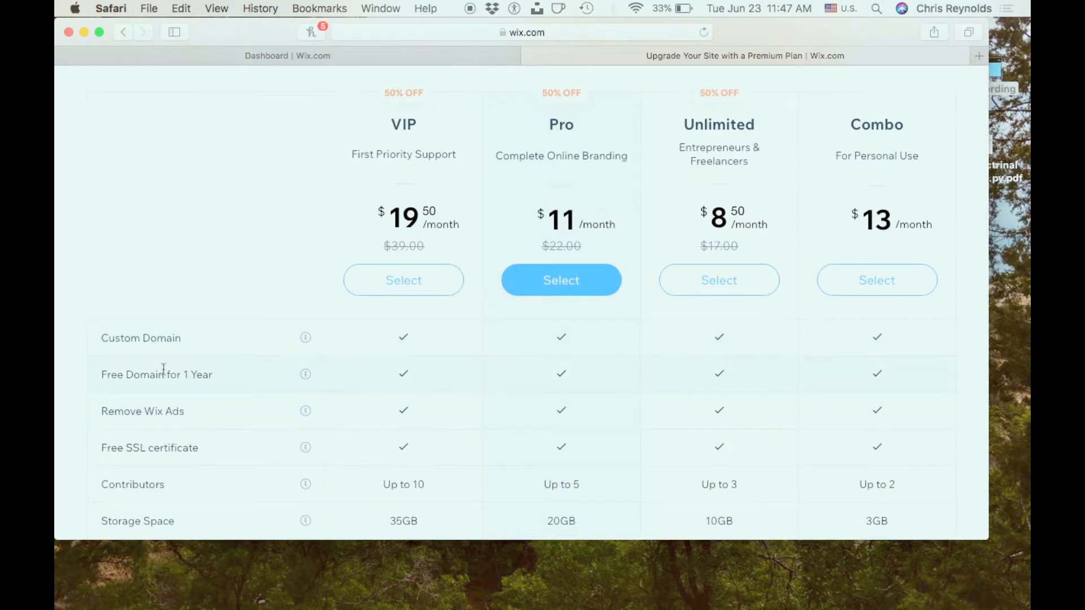
scroll(163, 368, down, 2)
scroll(163, 369, up, 3)
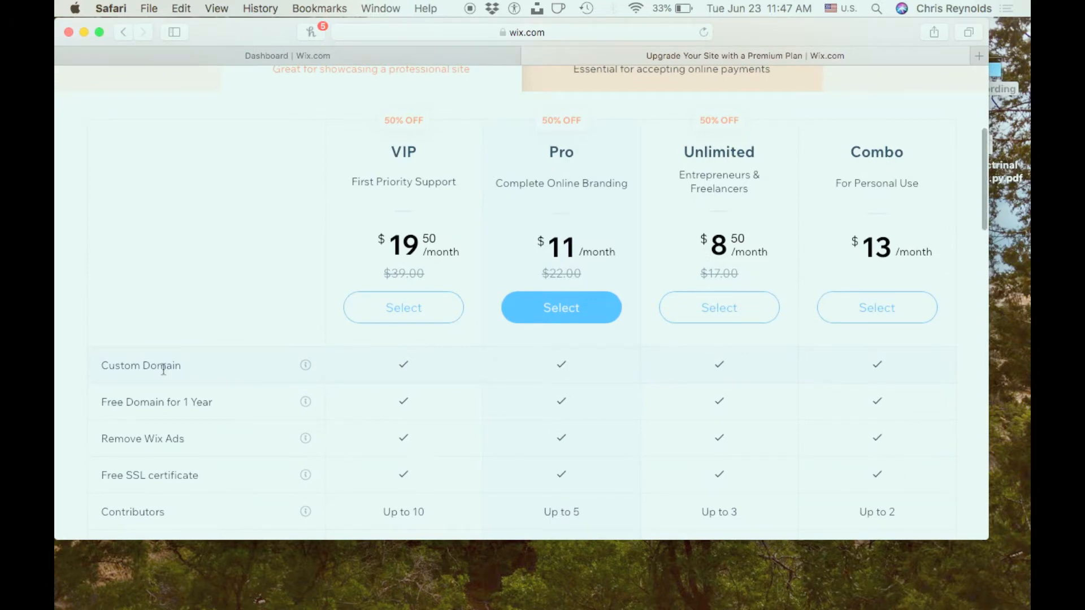
scroll(163, 369, down, 5)
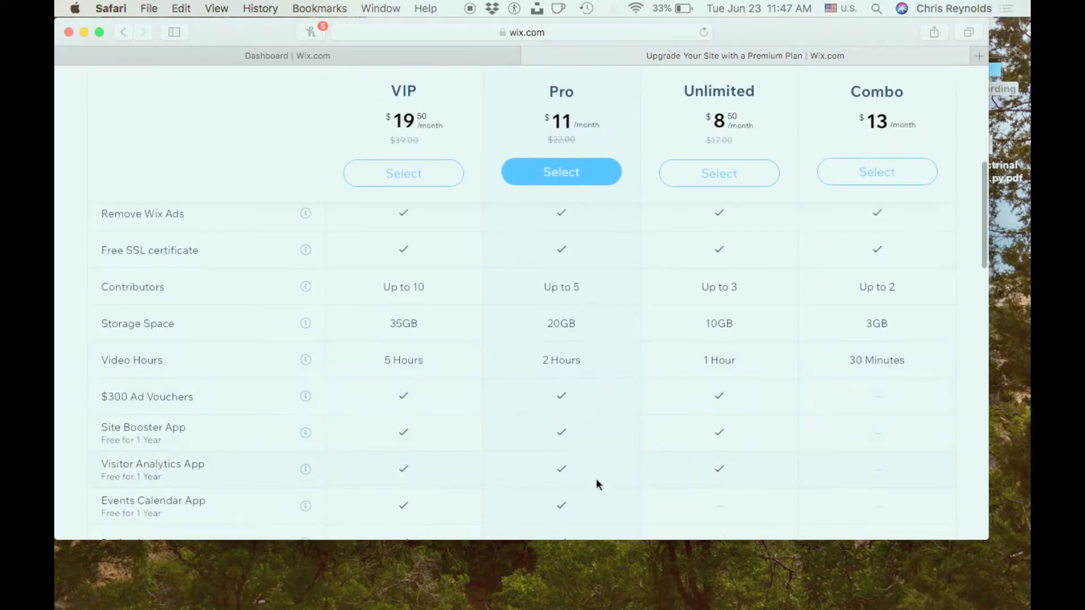
scroll(596, 479, down, 5)
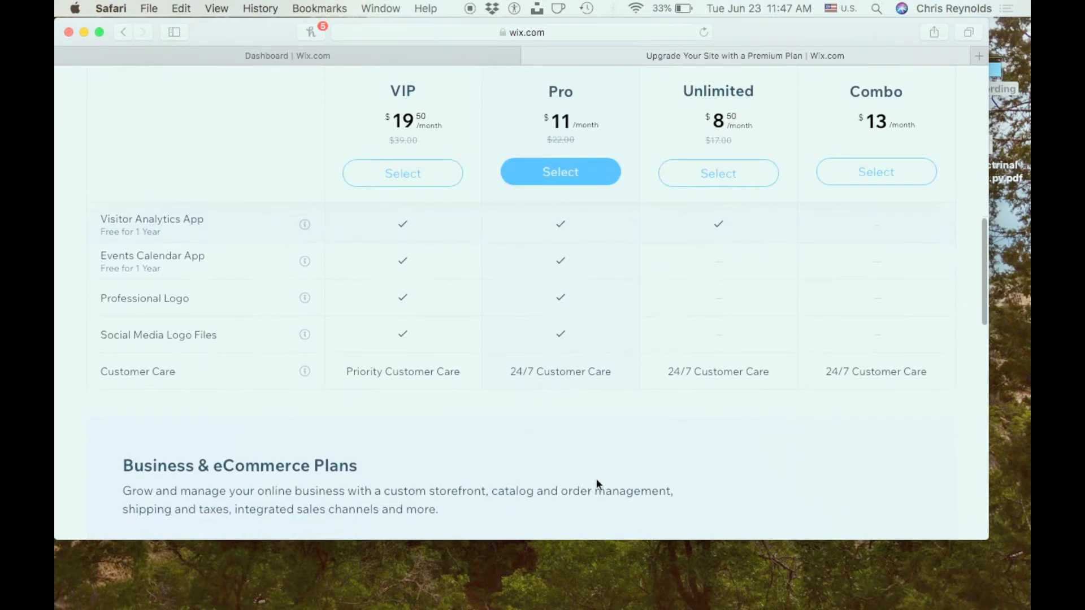
scroll(596, 480, up, 15)
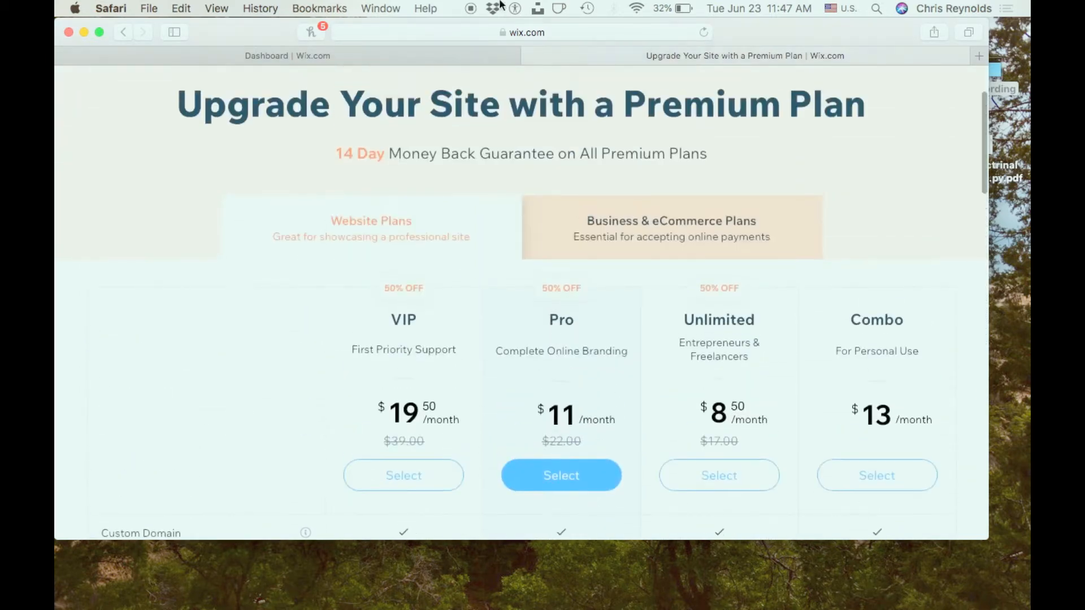
click(527, 55)
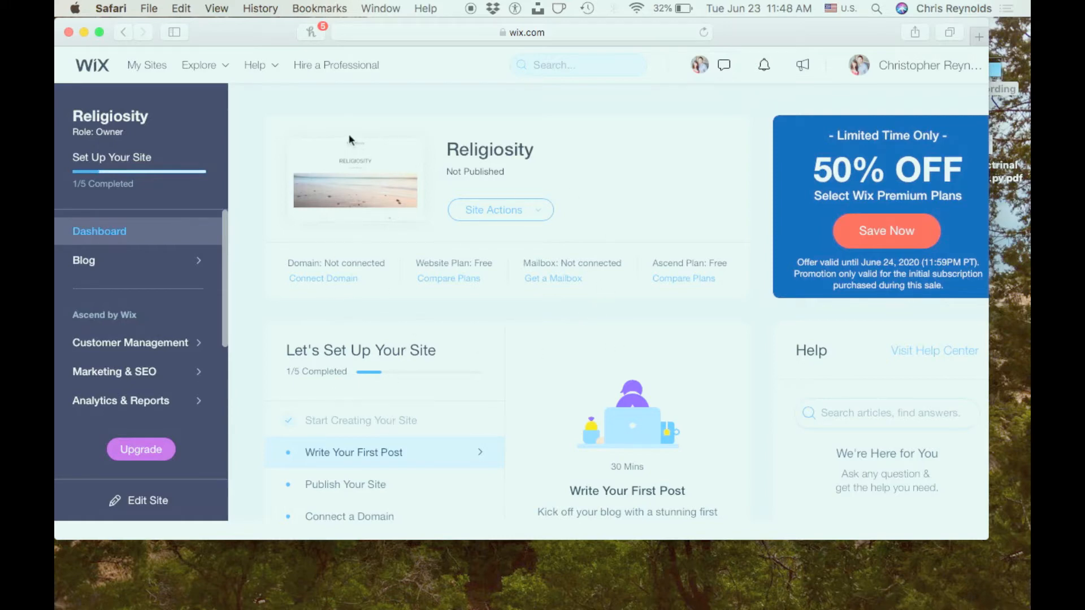
- Open the Religiosity site for editing and look through the sections of its Home page
click(494, 214)
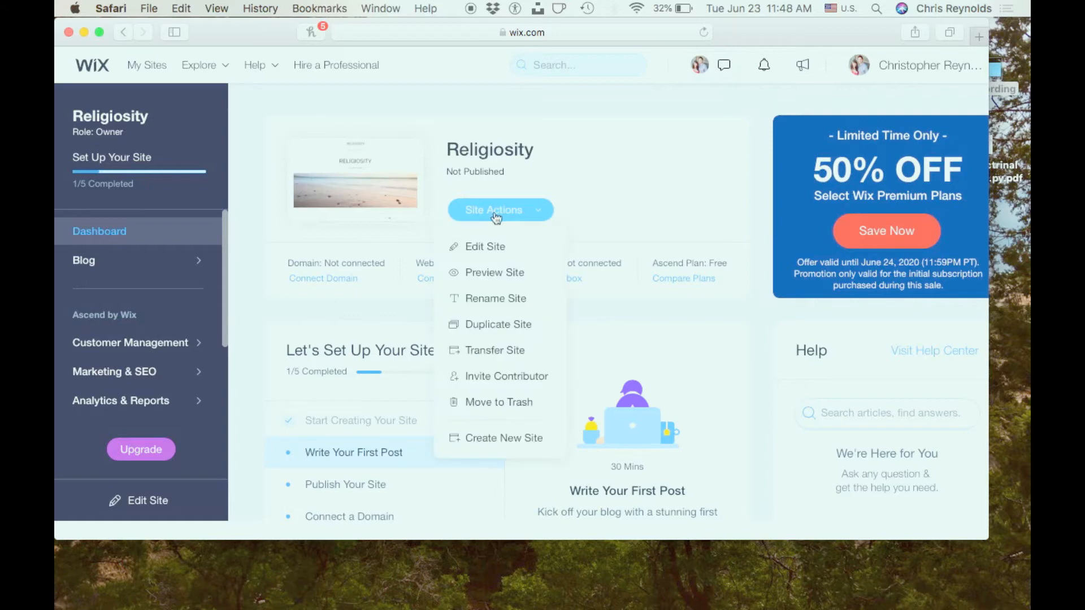
click(487, 247)
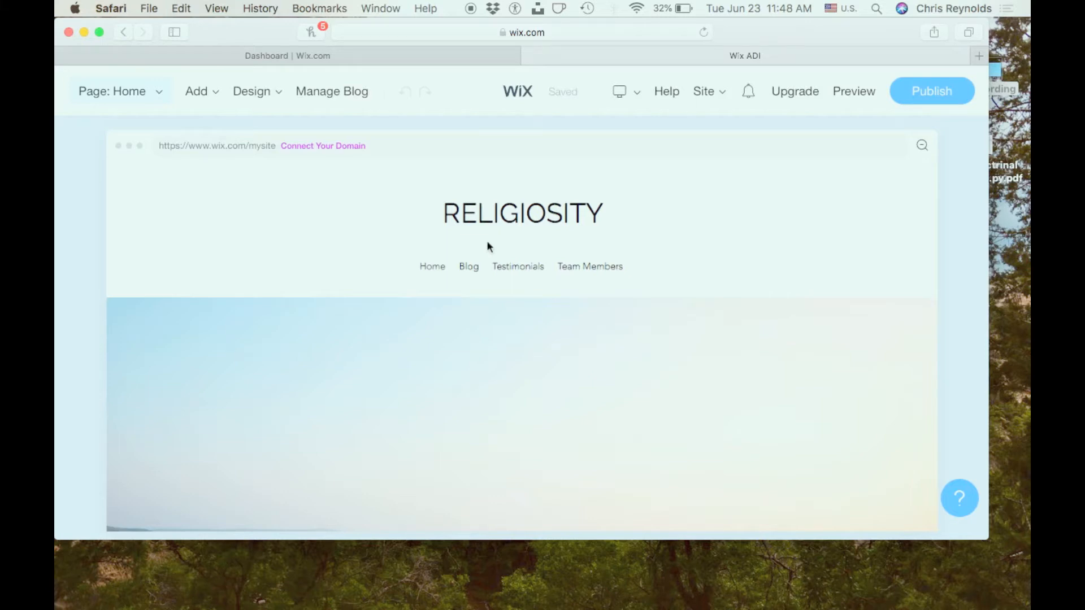
scroll(488, 246, down, 10)
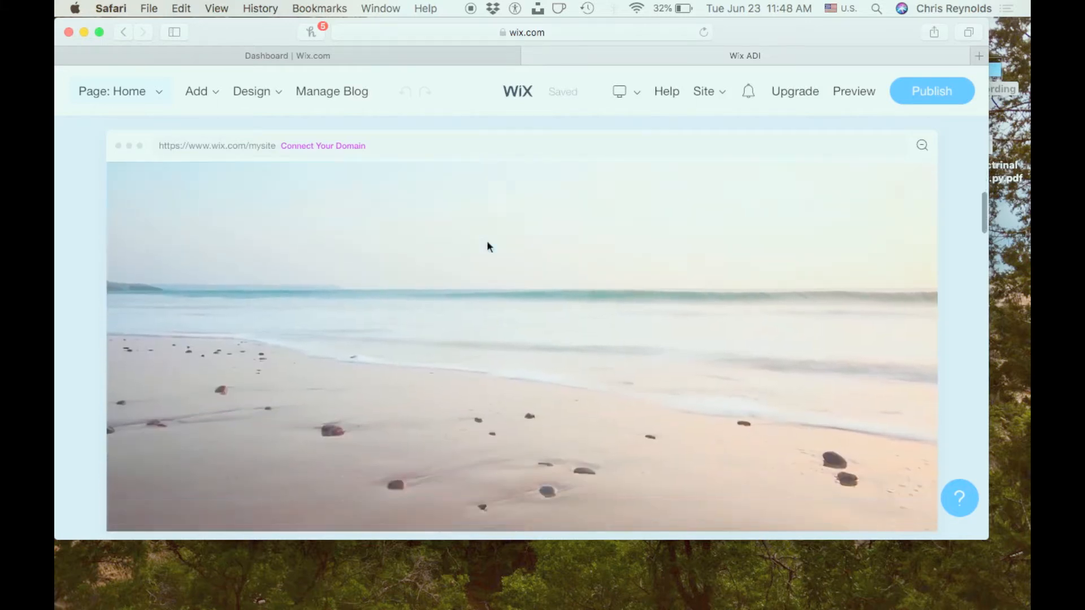
scroll(487, 246, down, 10)
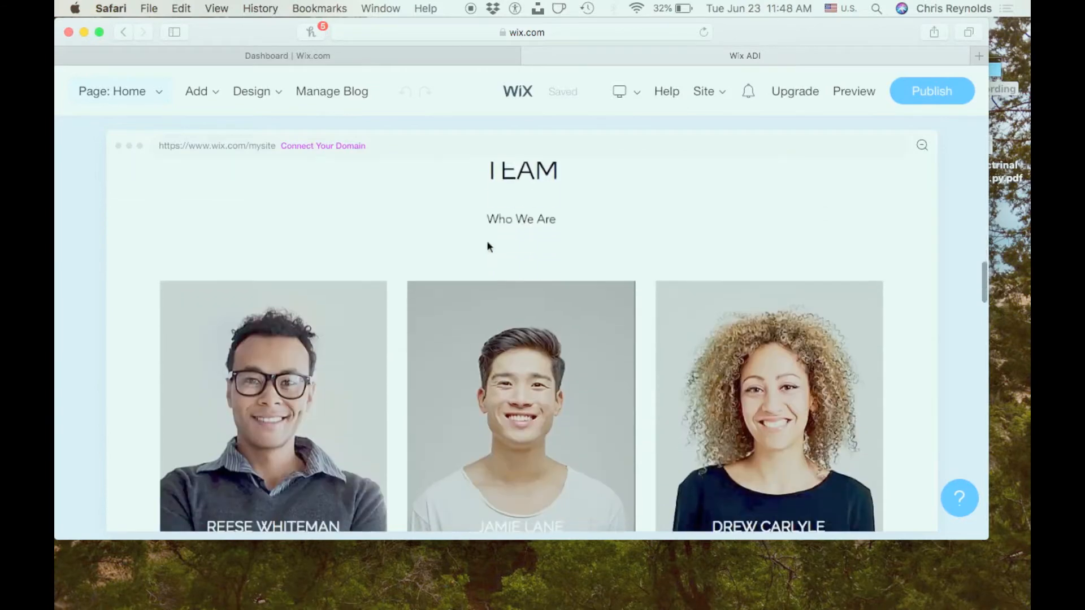
scroll(487, 242, down, 2)
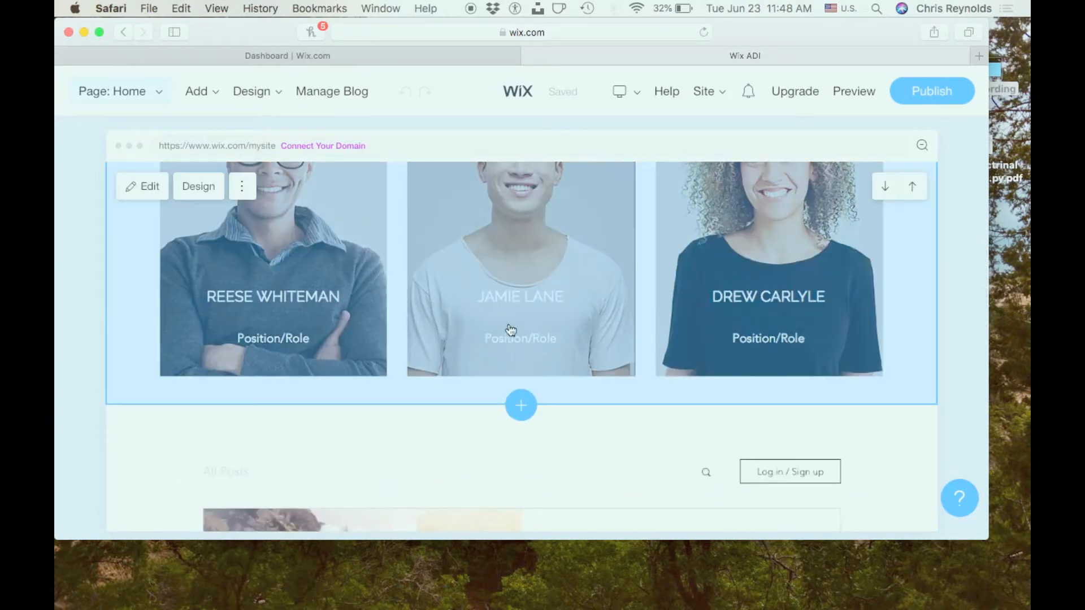
- Delete the Team section with the three member portraits from the Home page
scroll(502, 327, up, 2)
scroll(503, 326, up, 1)
click(242, 187)
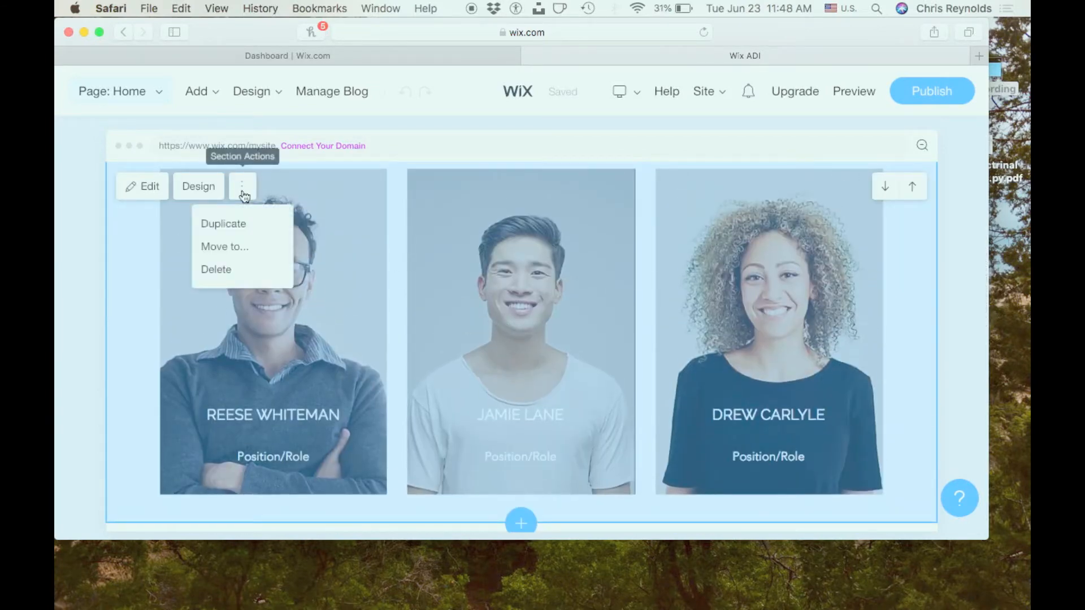
click(485, 307)
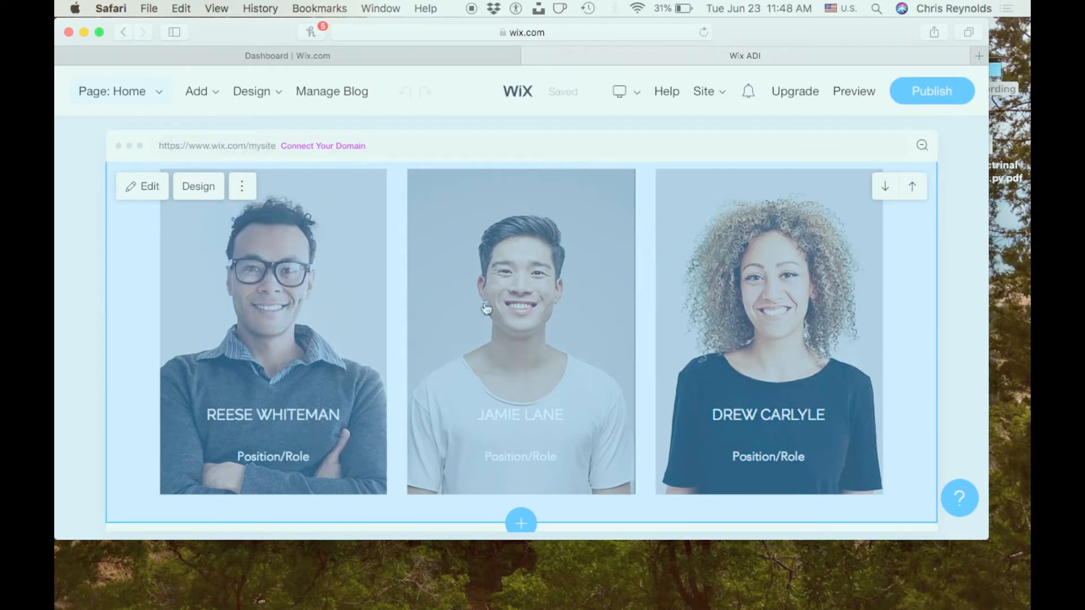
scroll(490, 294, up, 2)
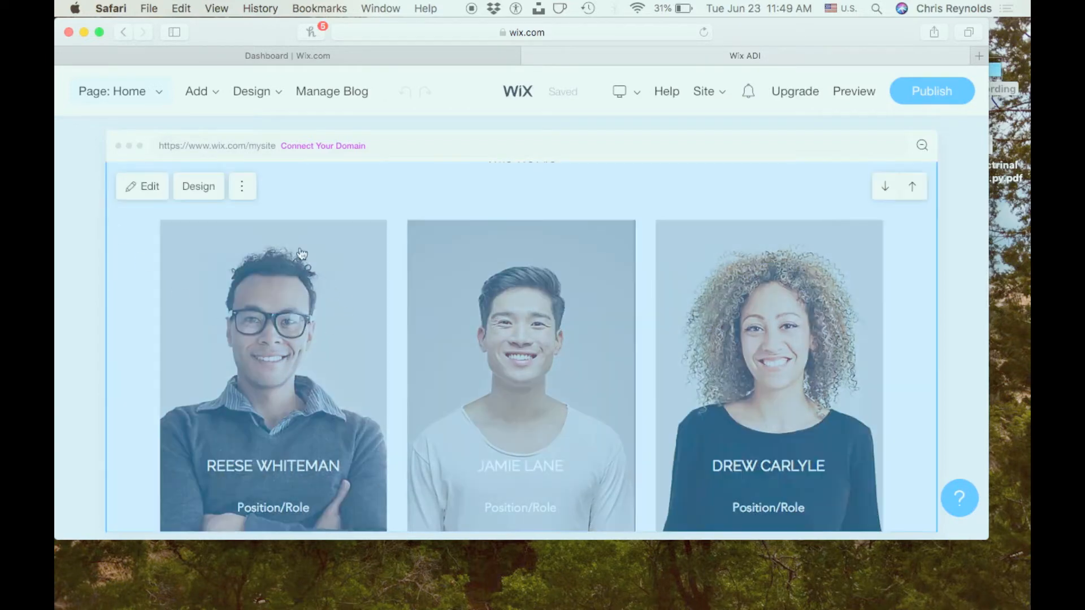
click(248, 191)
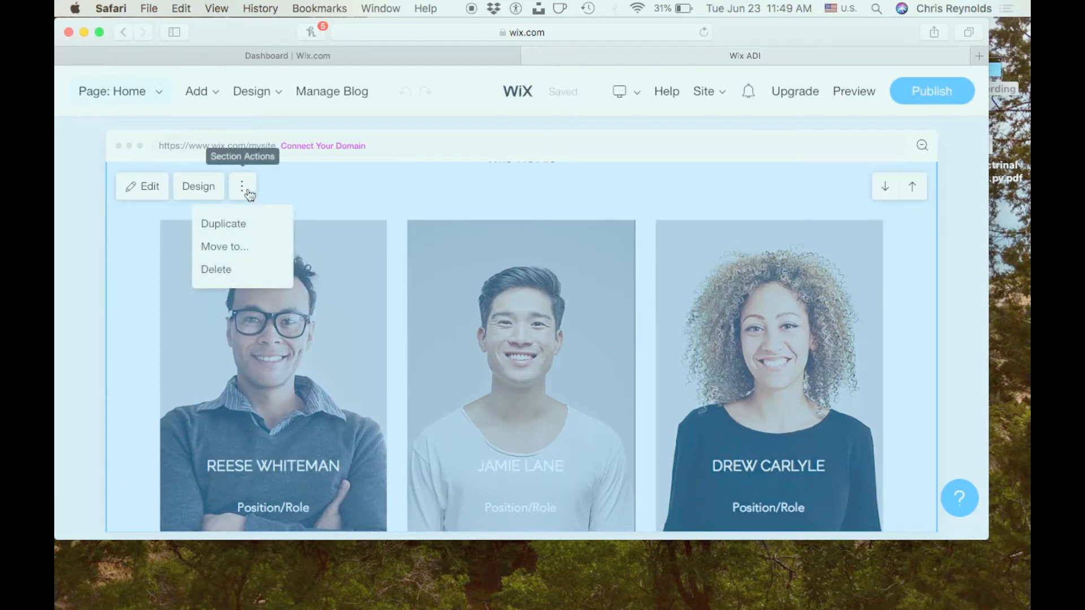
click(236, 274)
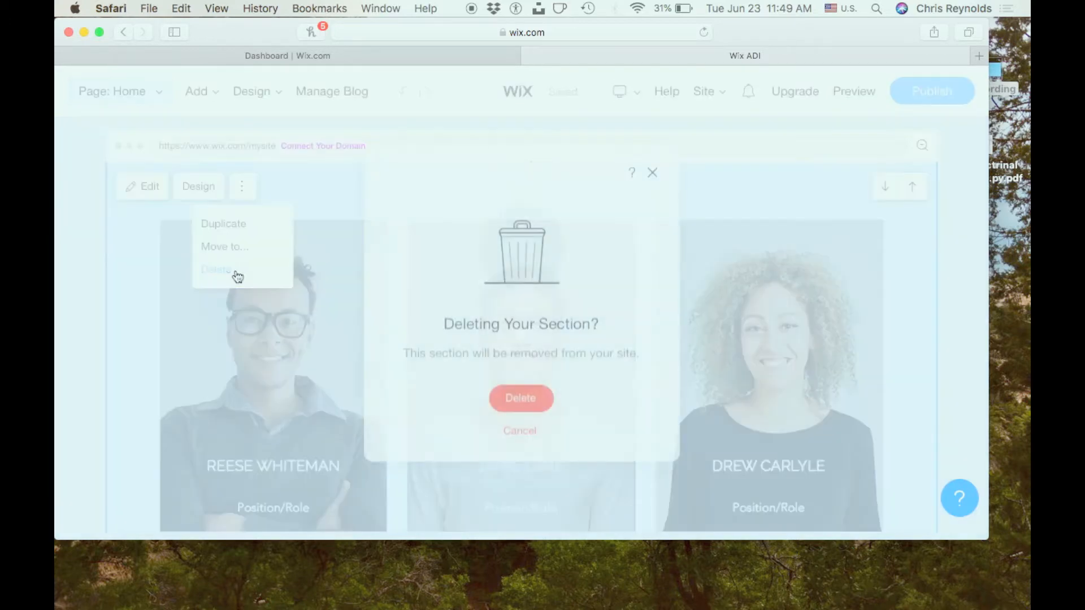
click(520, 398)
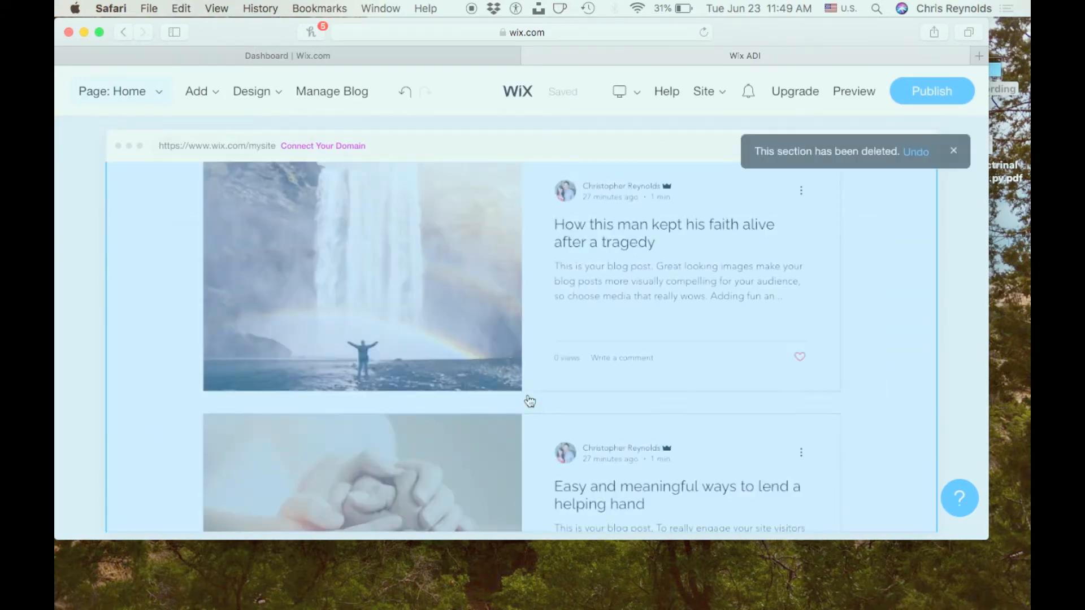
- Add a Team Members section to the Home page below the welcome image, using the layout with three rectangular portraits
scroll(529, 401, up, 6)
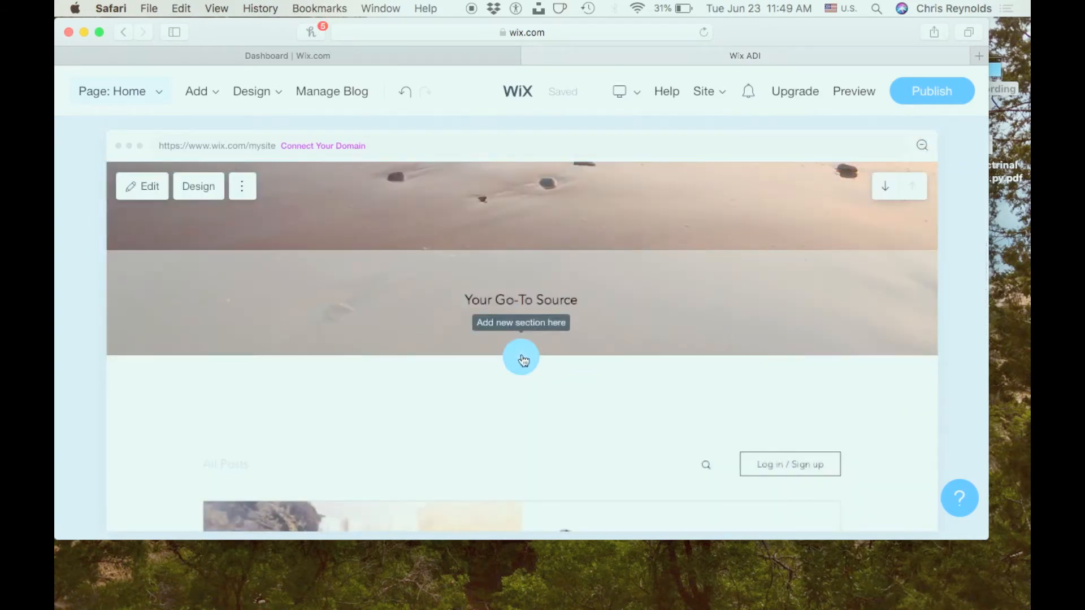
click(232, 187)
click(199, 89)
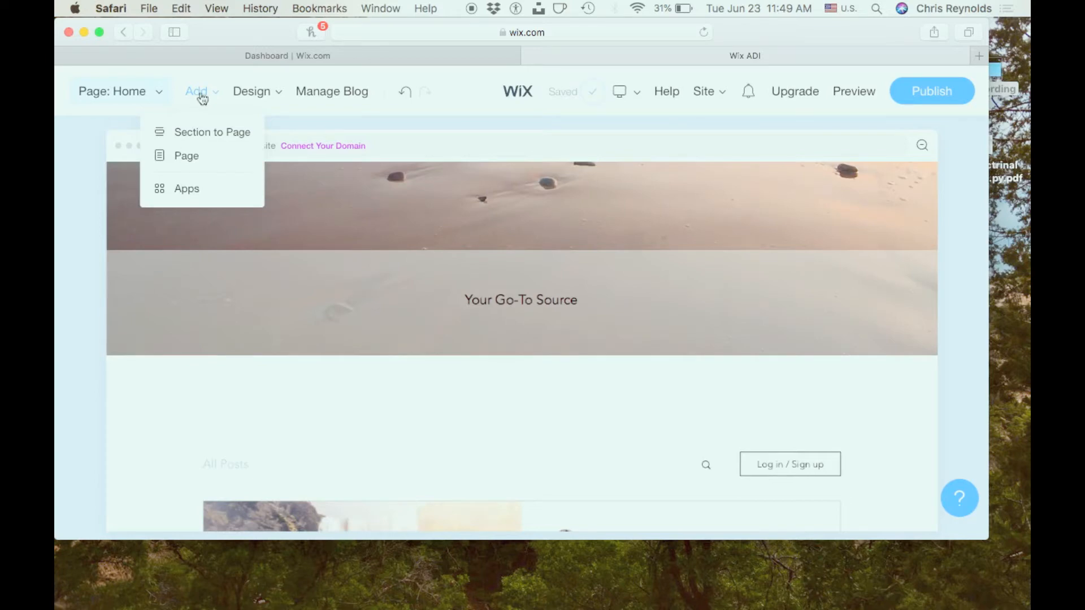
click(196, 131)
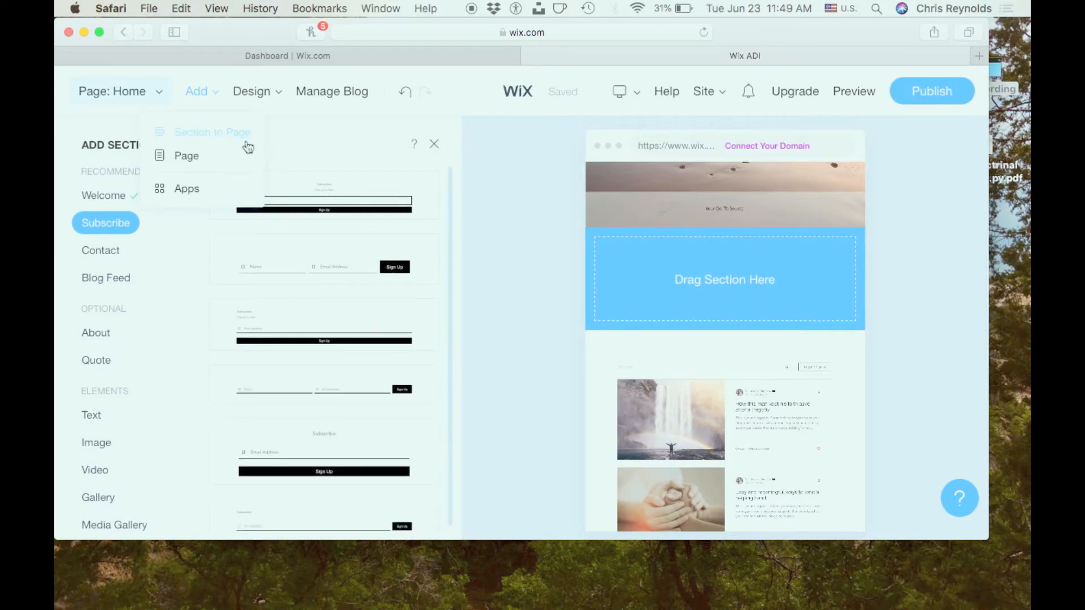
scroll(154, 321, down, 5)
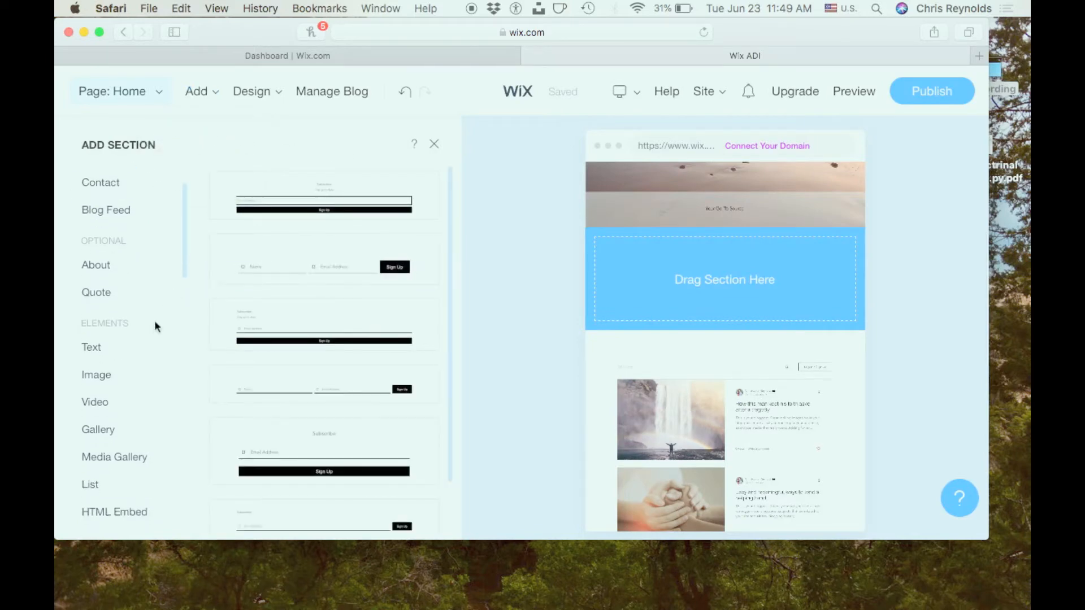
scroll(154, 320, down, 4)
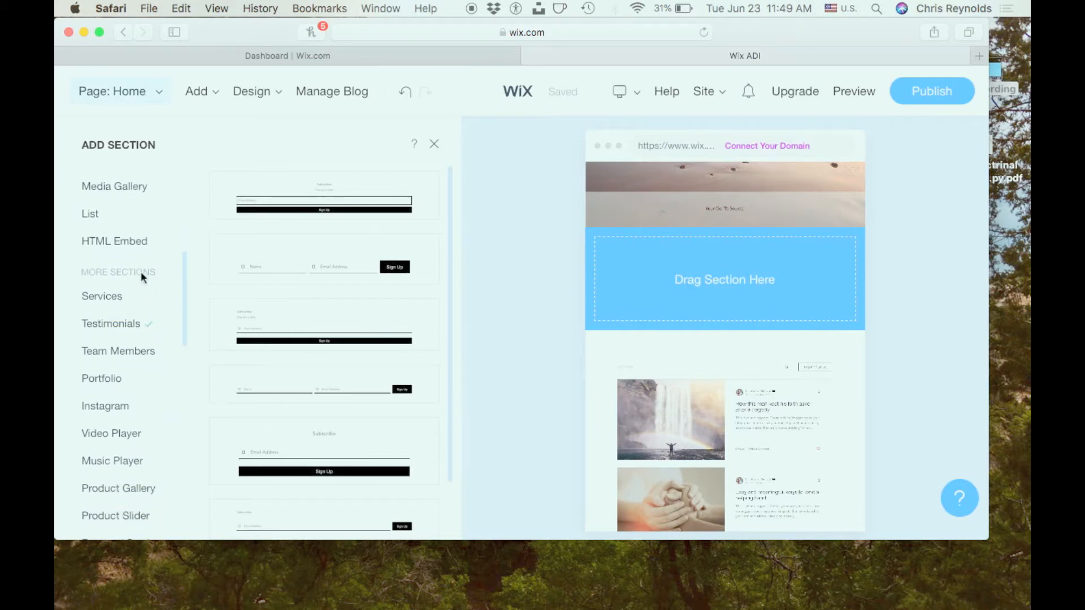
click(130, 356)
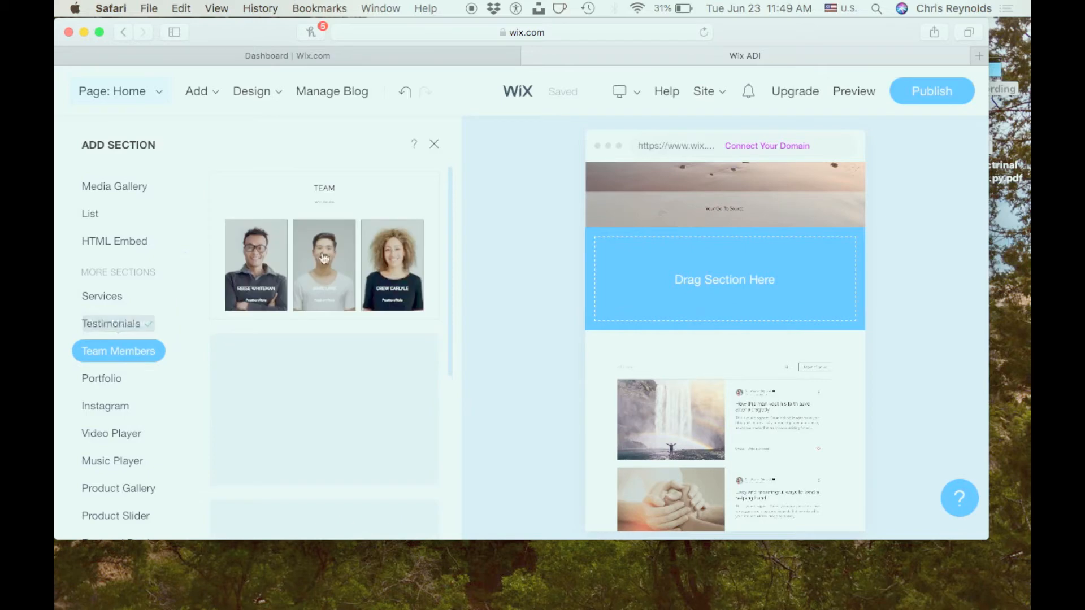
mouse_move(432, 243)
scroll(432, 243, down, 10)
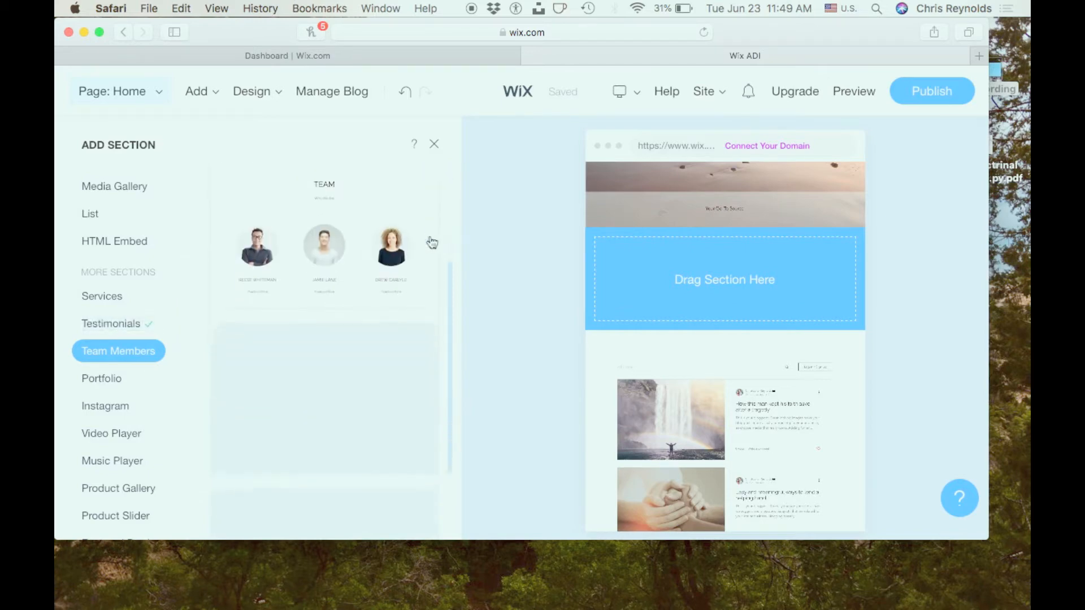
scroll(432, 243, down, 5)
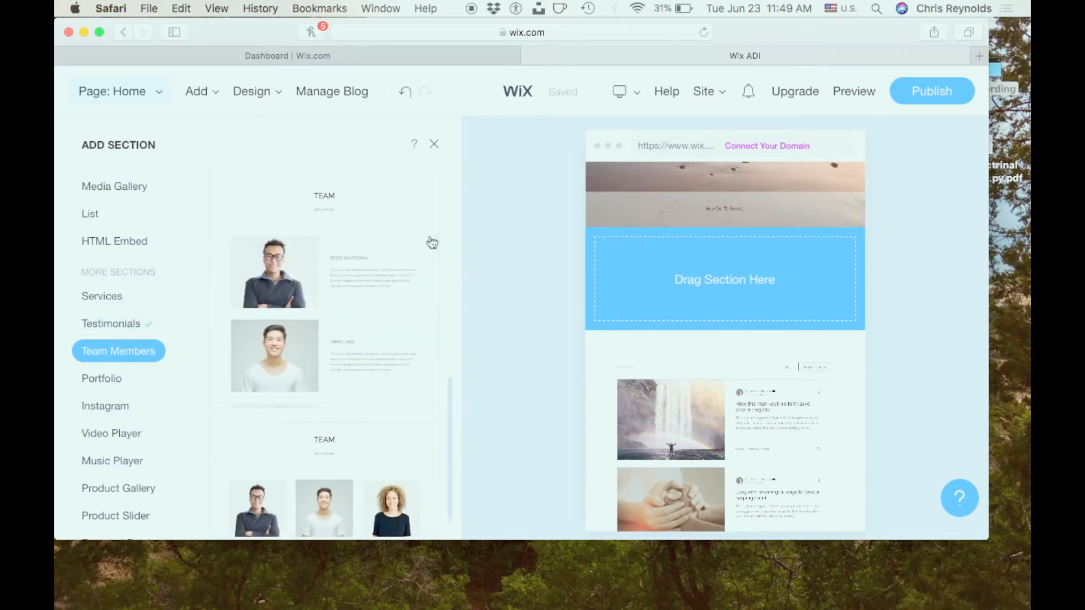
scroll(432, 243, up, 10)
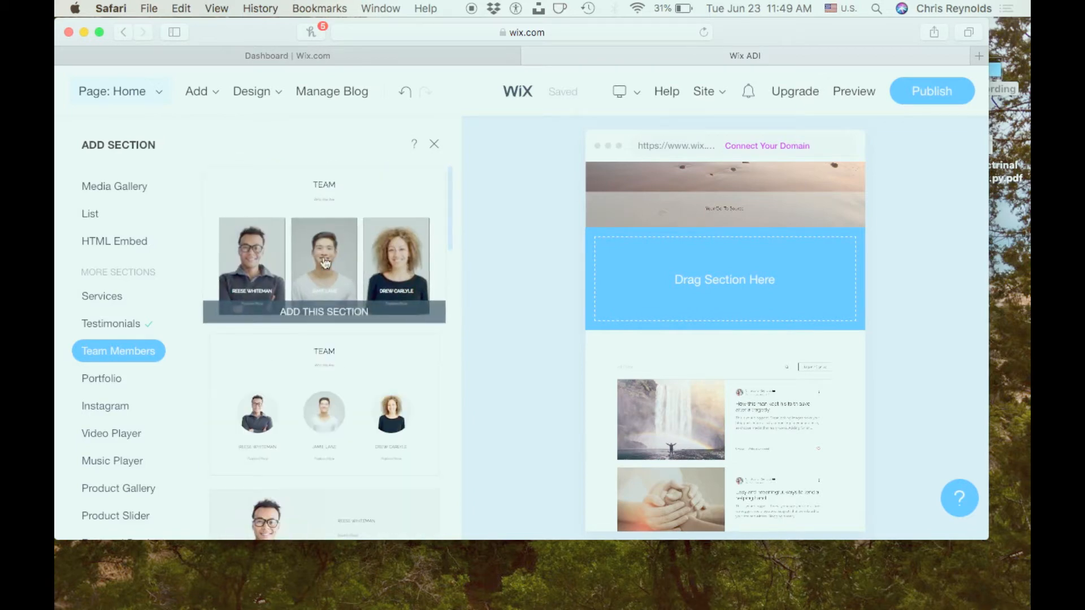
click(343, 231)
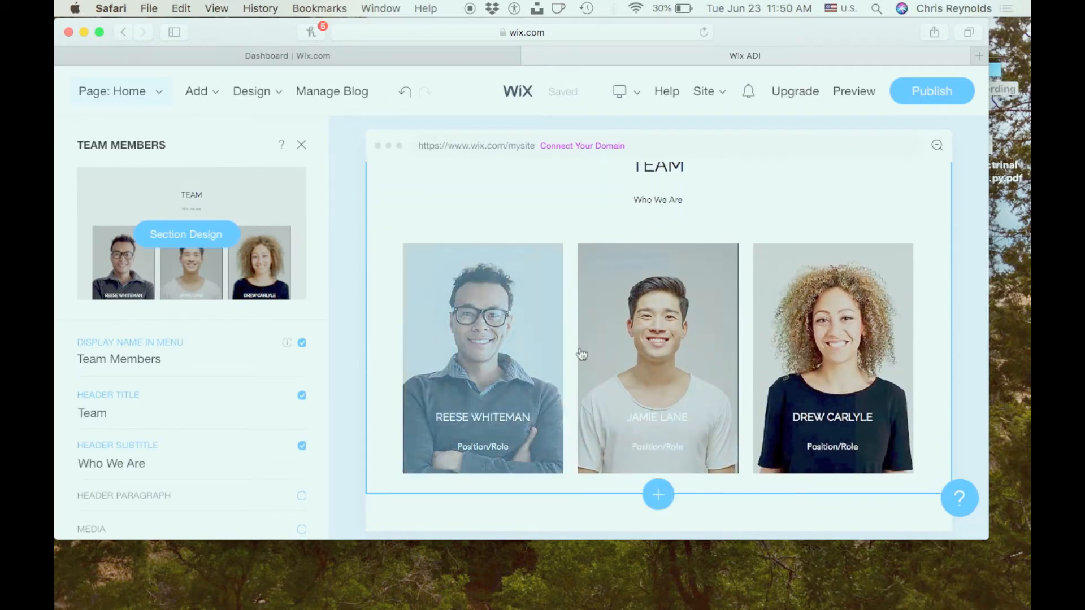
- Examine the new Team section on the page and its settings for menu name, header title and subtitle
scroll(582, 354, up, 15)
scroll(581, 354, down, 3)
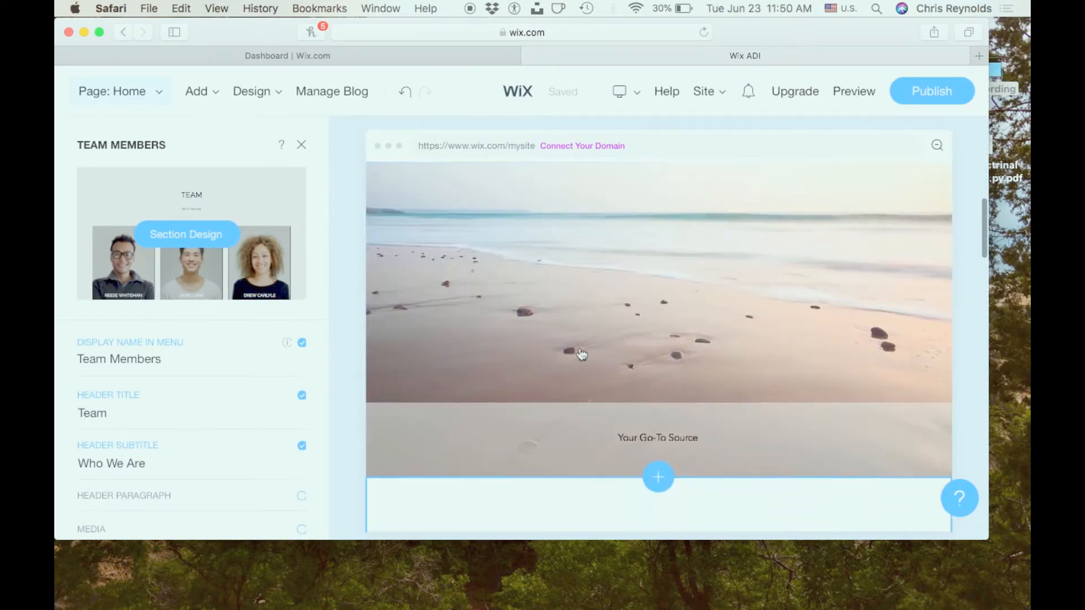
scroll(581, 355, down, 10)
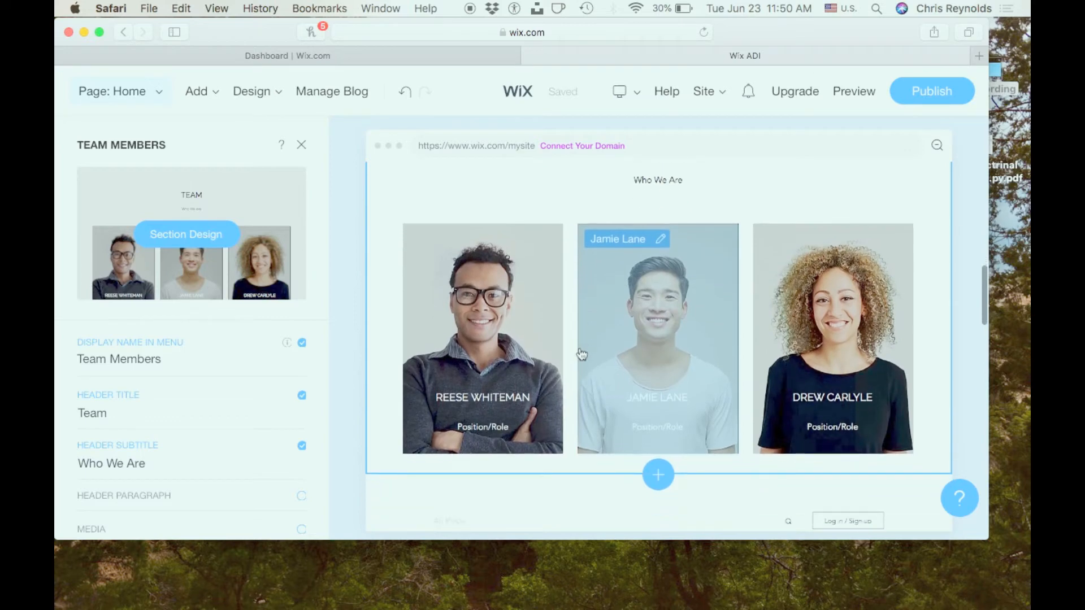
scroll(582, 355, down, 1)
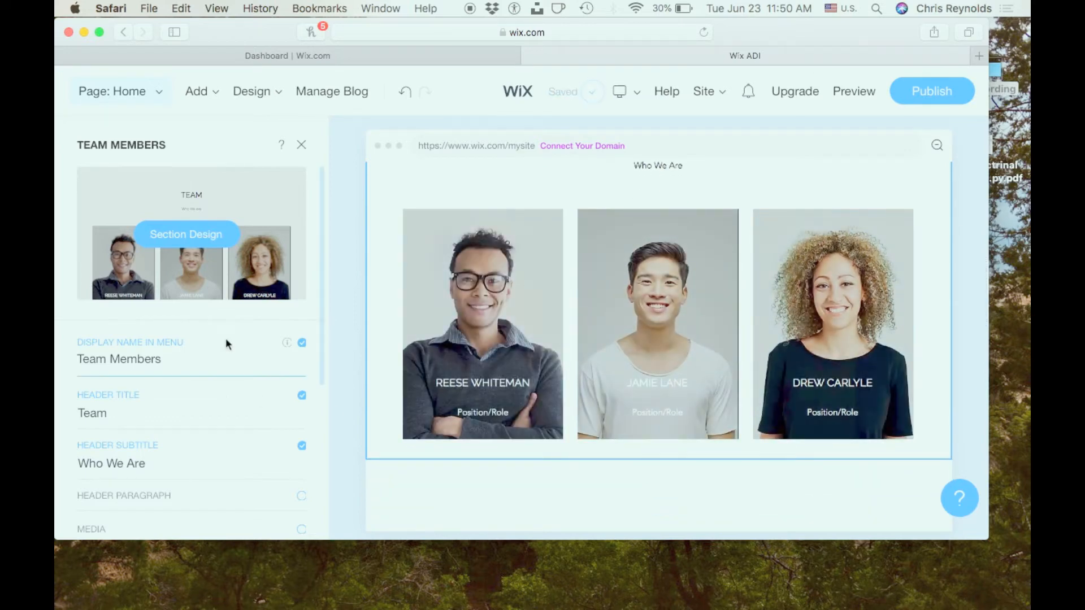
scroll(226, 340, down, 2)
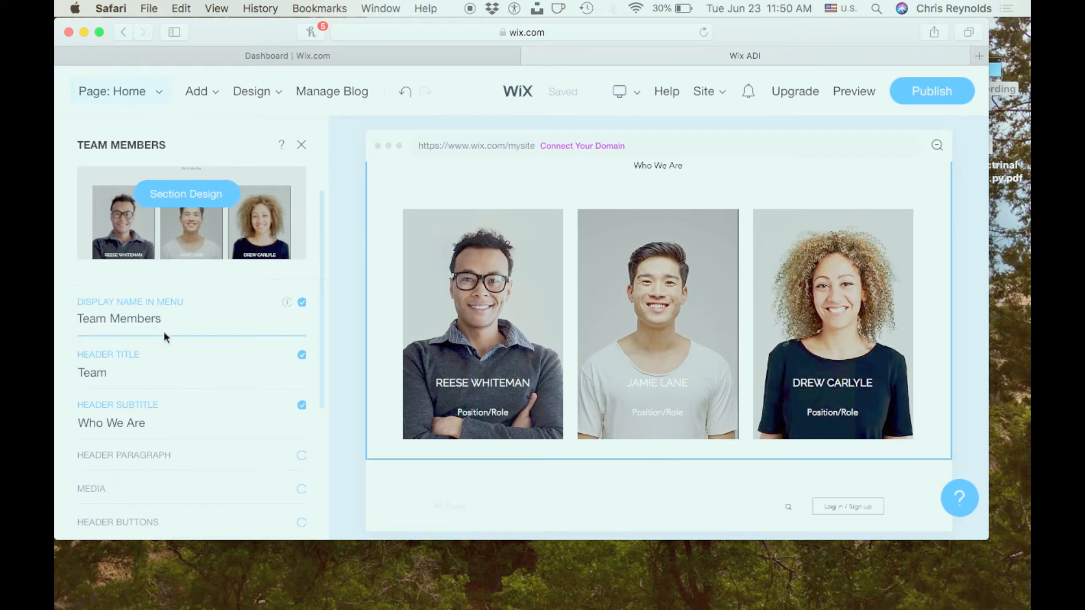
scroll(221, 232, down, 5)
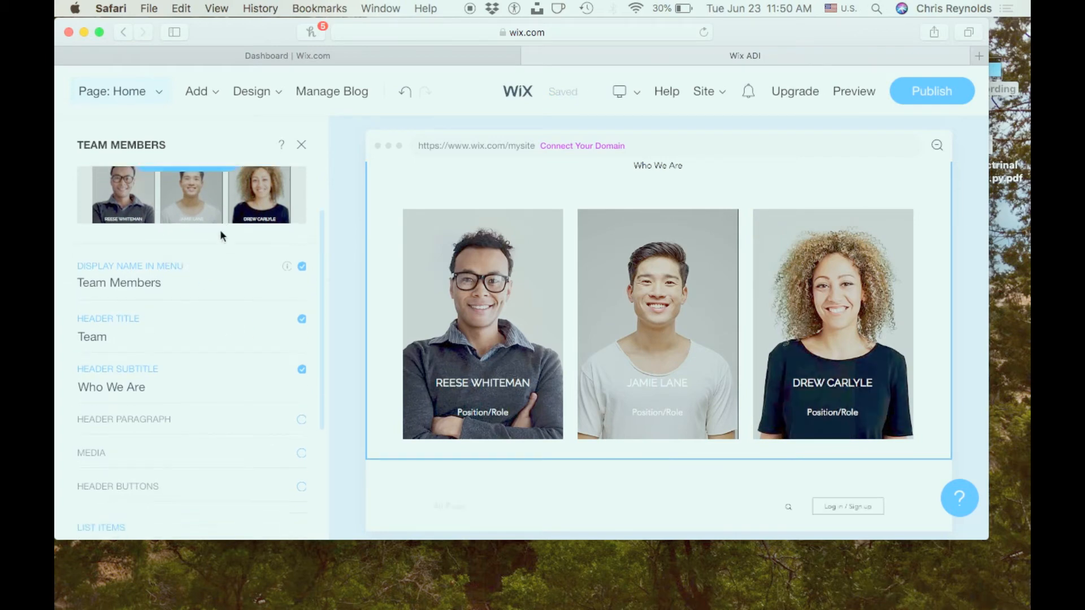
scroll(220, 230, up, 6)
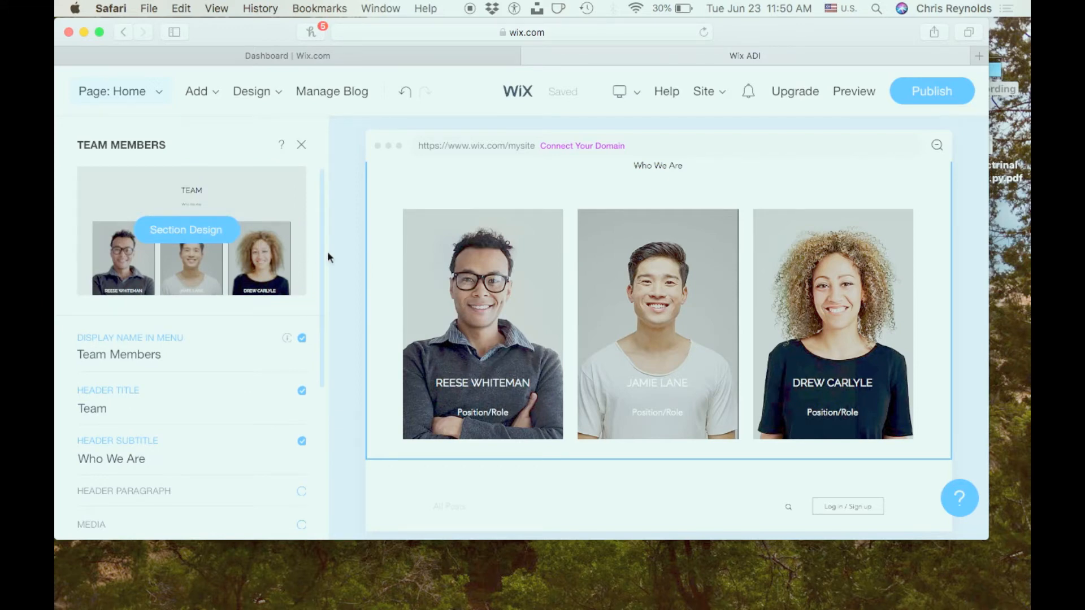
scroll(279, 276, down, 2)
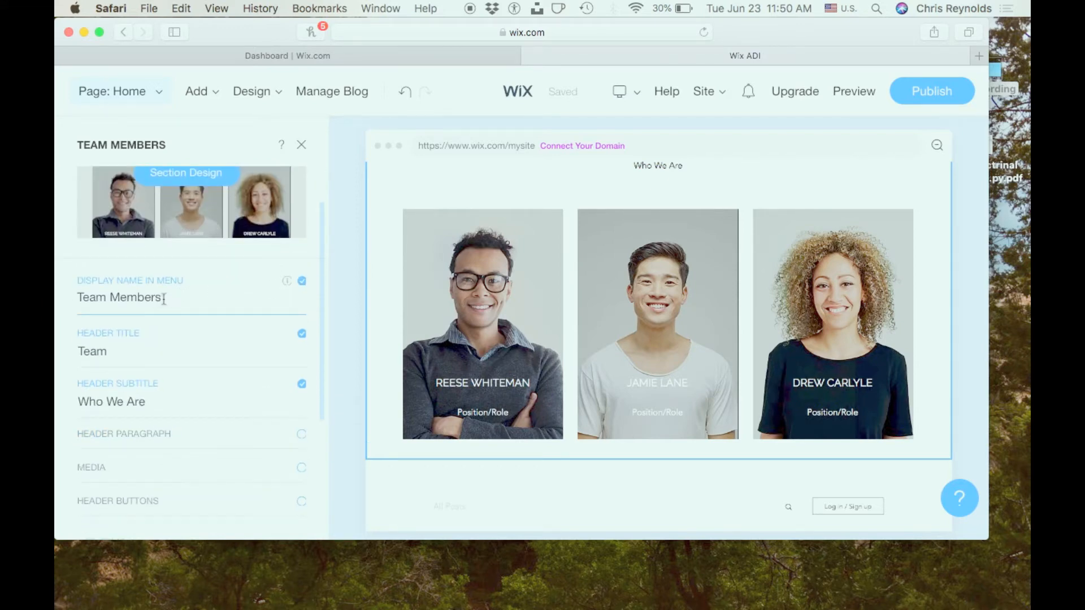
scroll(164, 299, up, 3)
scroll(164, 299, down, 3)
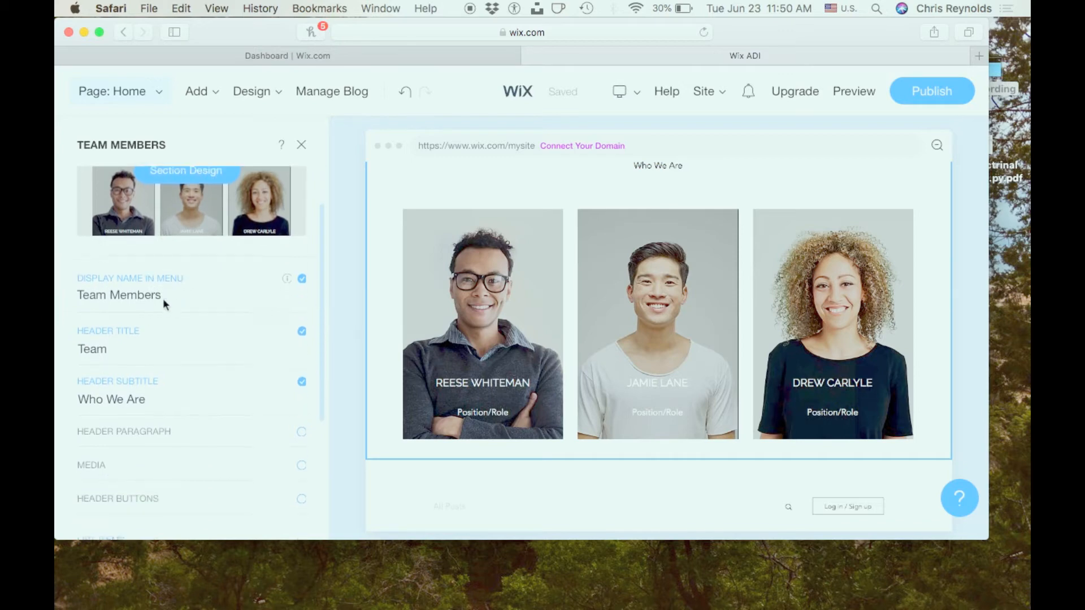
scroll(113, 339, down, 2)
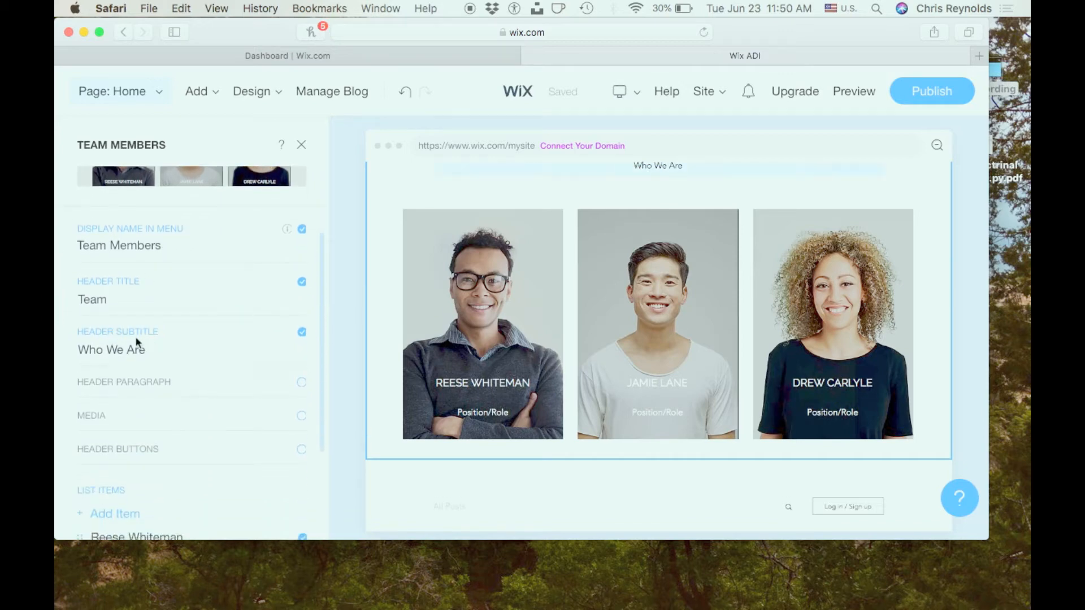
- Add a fourth member to the Team section's list items and move it to the first place in the list
scroll(120, 362, down, 5)
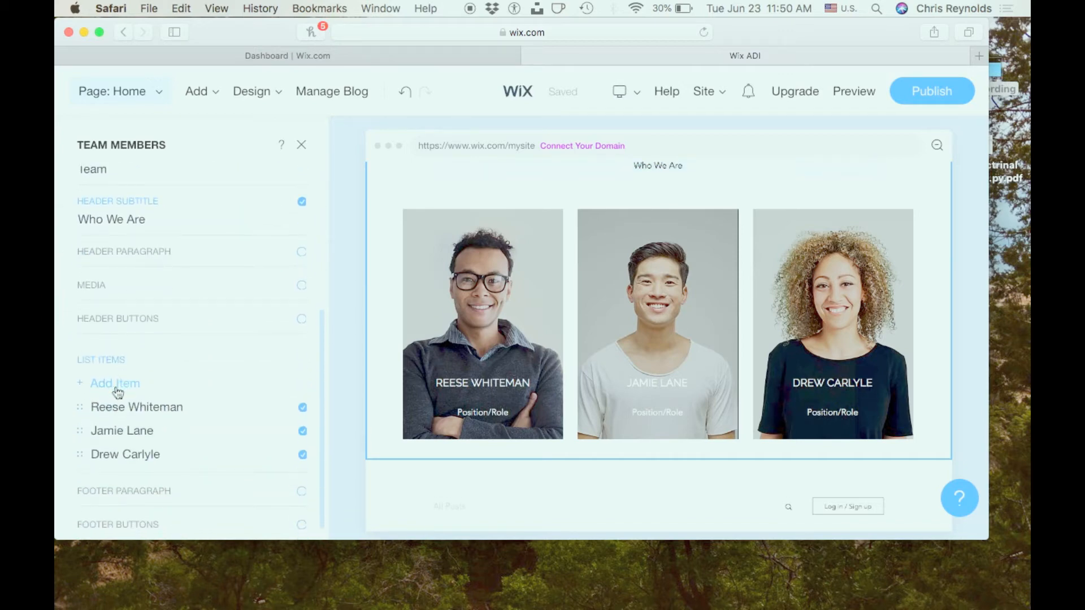
click(115, 384)
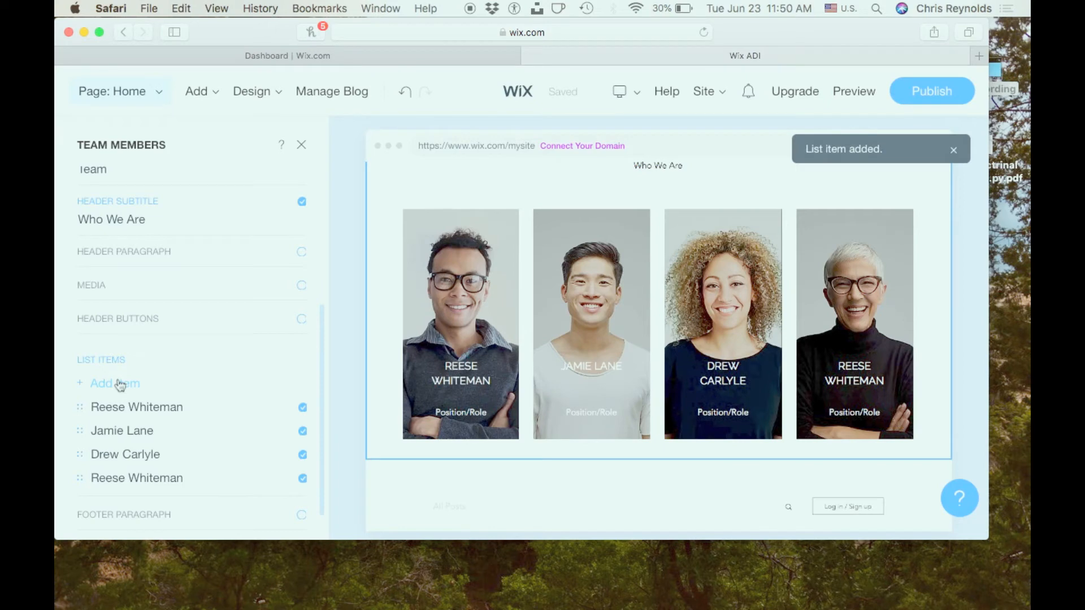
scroll(120, 386, down, 2)
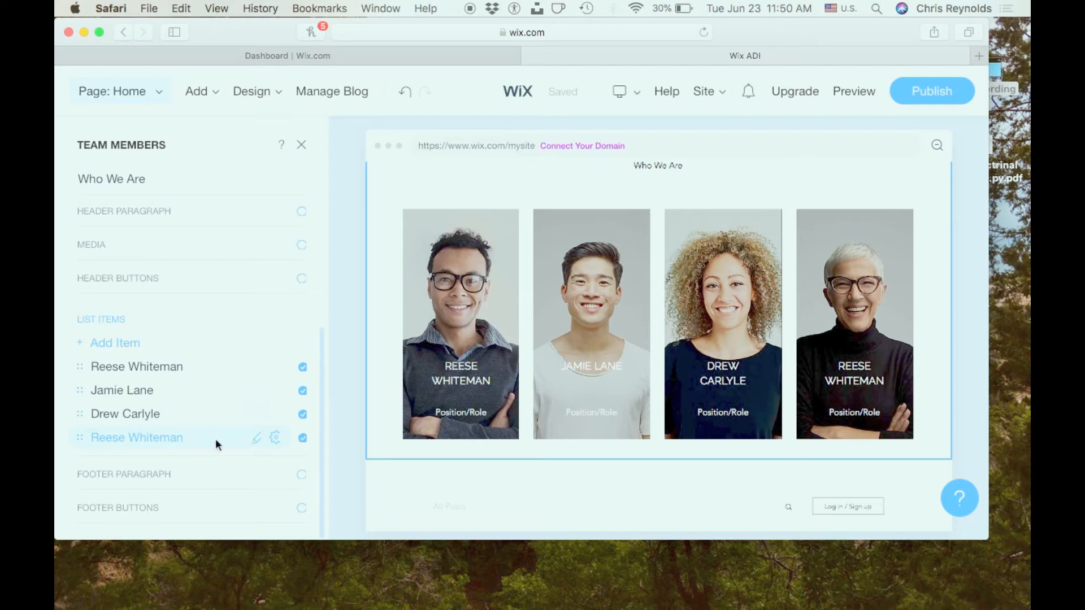
scroll(229, 435, down, 1)
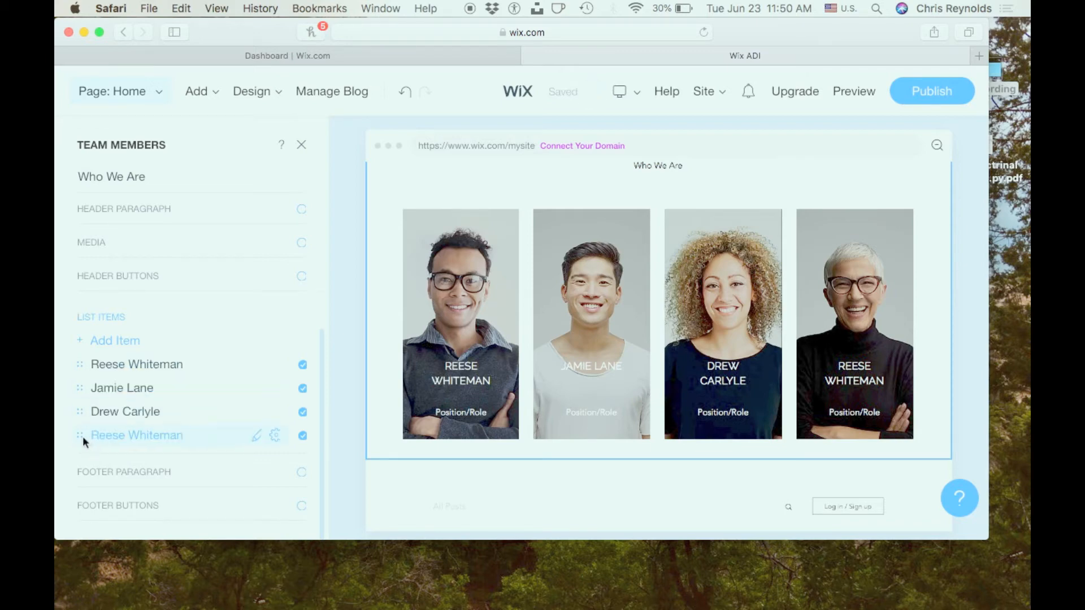
drag(82, 436, 84, 359)
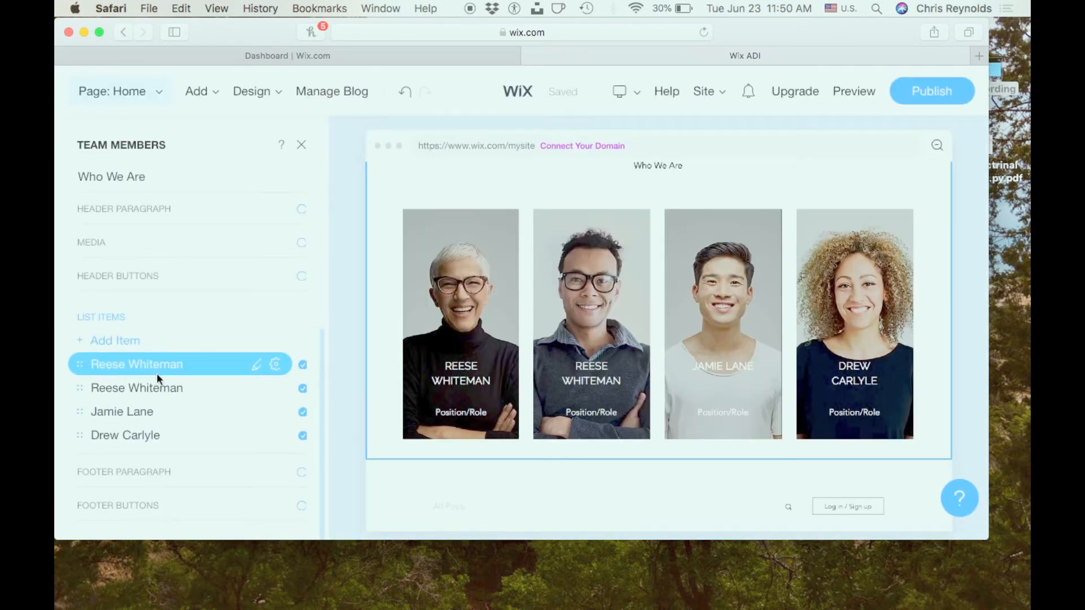
- Review the first team member's item options and its name, subtitle and media fields, and close the Team Members settings
click(275, 365)
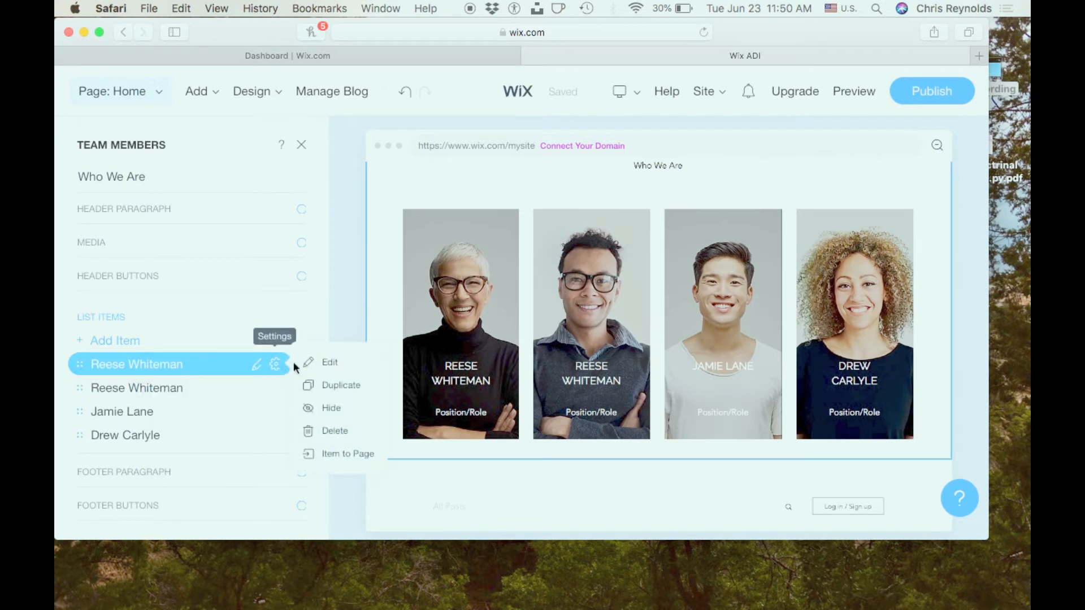
click(456, 297)
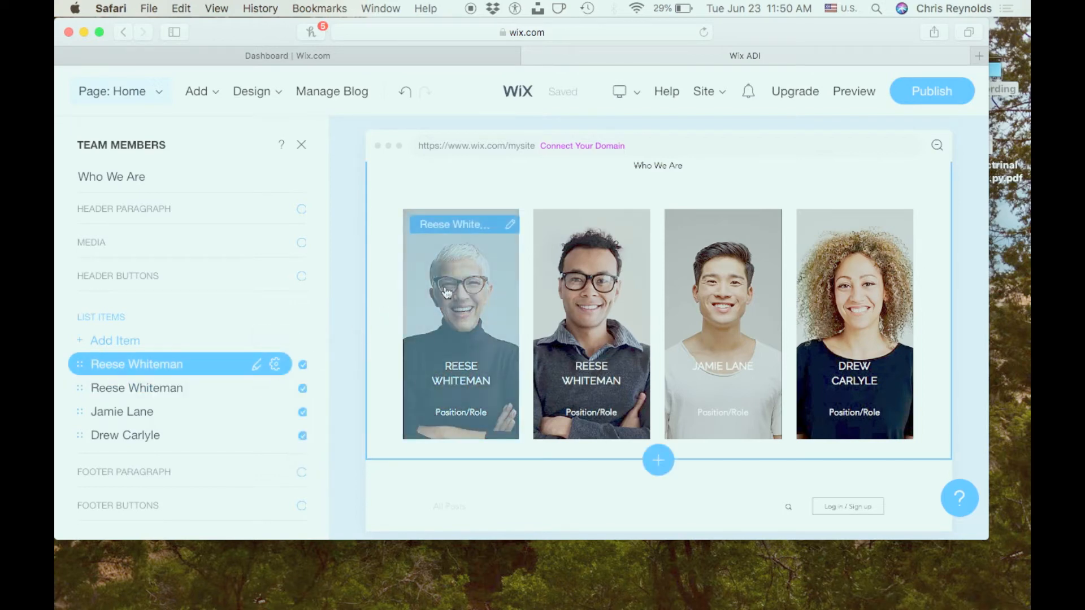
click(452, 339)
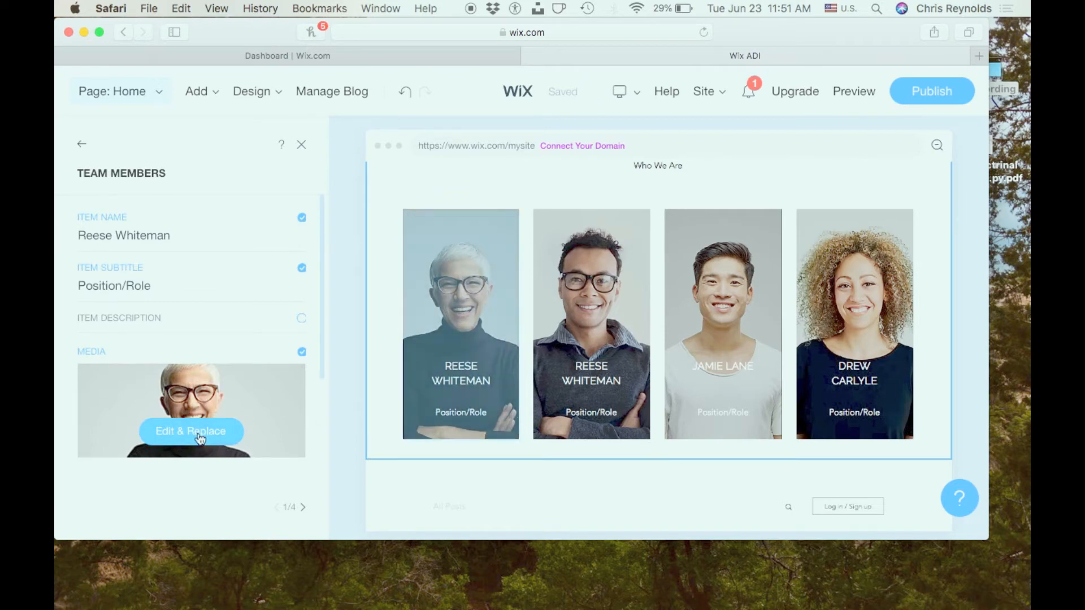
click(110, 282)
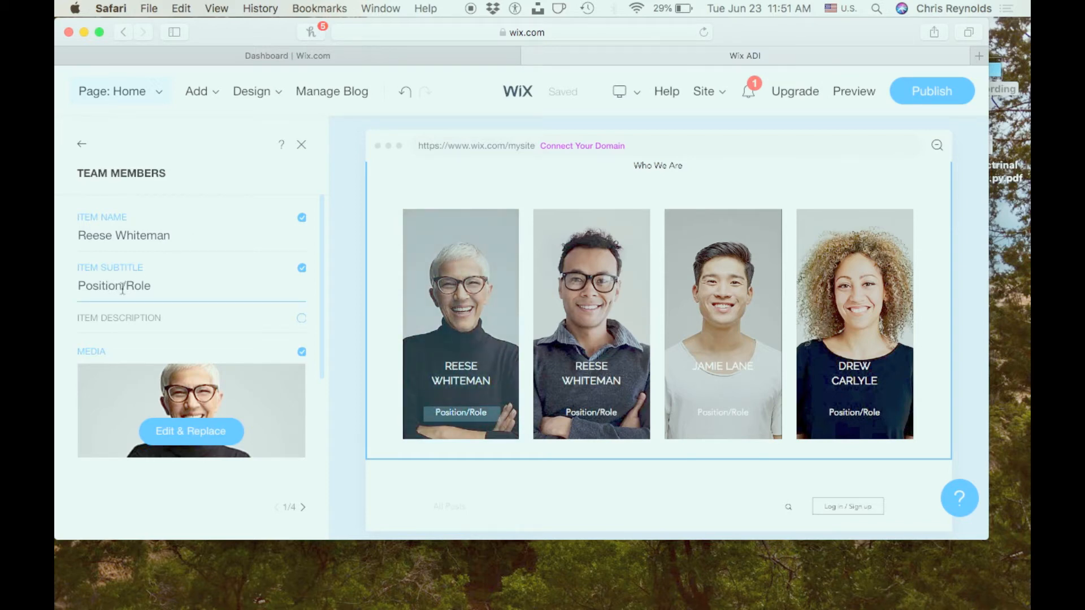
click(80, 146)
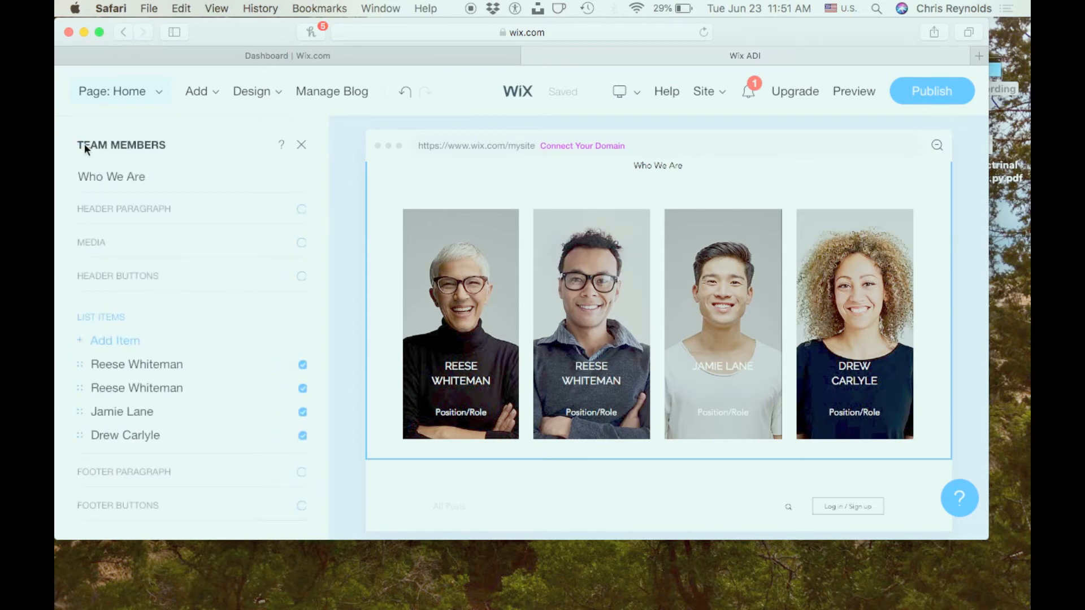
click(302, 148)
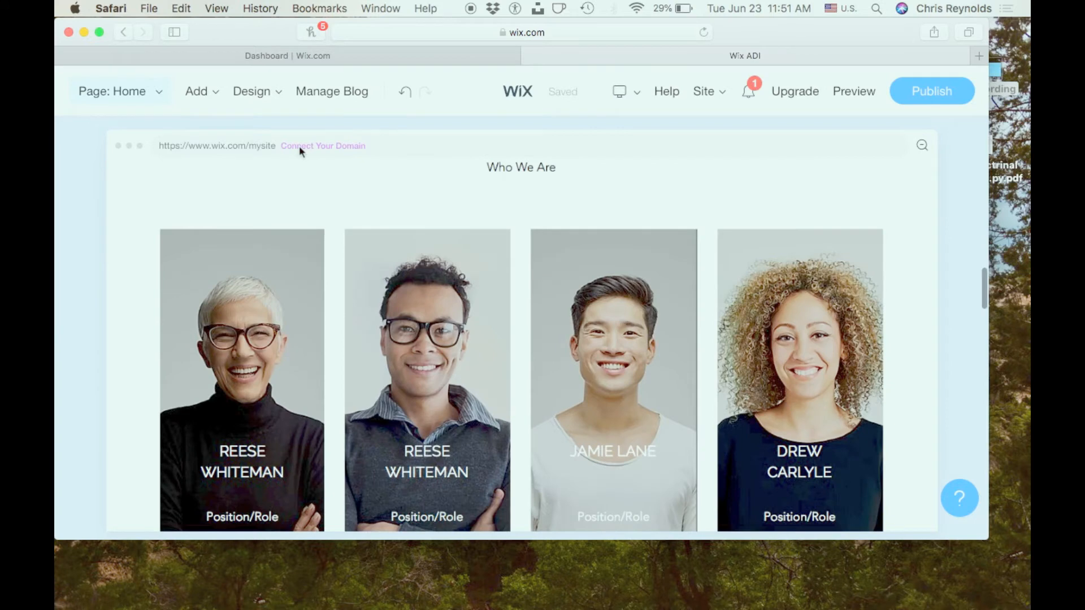
- Look over the Home page from the site header to the Team section and open the site preview
scroll(352, 280, up, 4)
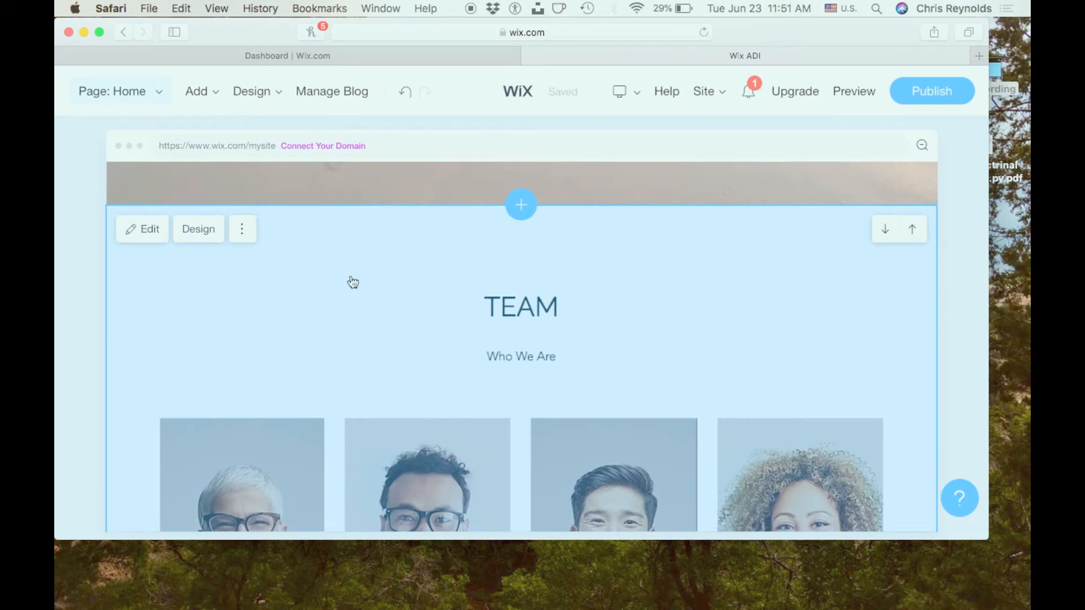
scroll(352, 281, up, 10)
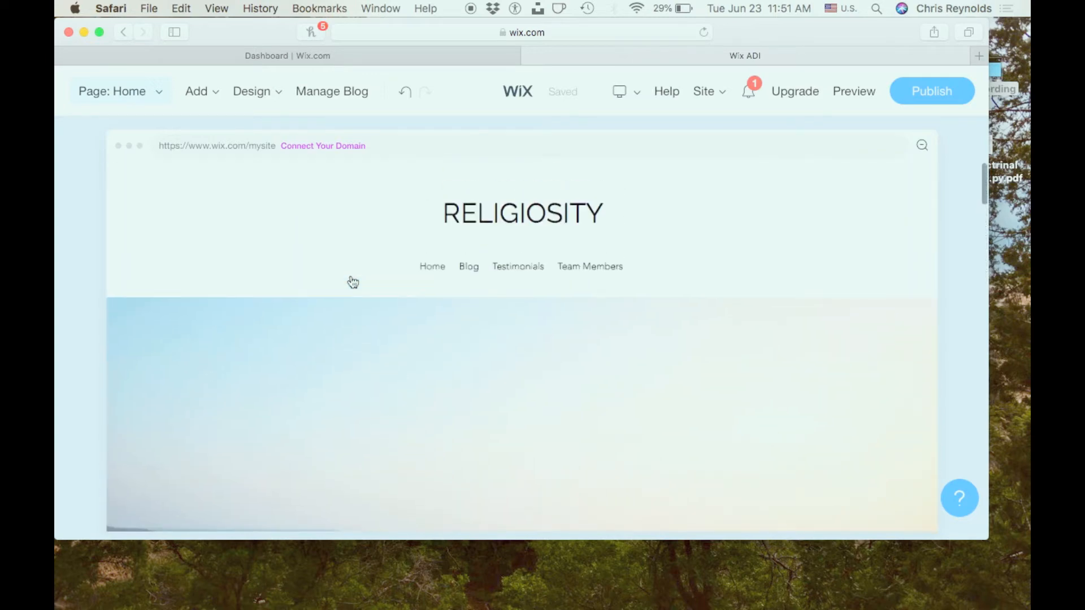
scroll(352, 282, down, 6)
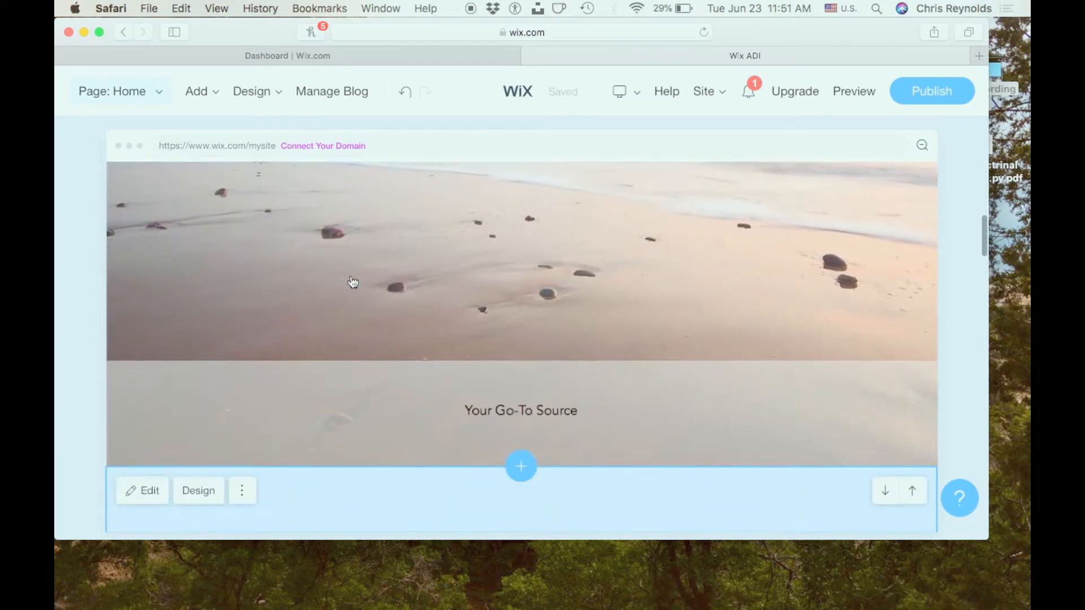
scroll(352, 282, down, 6)
scroll(548, 259, down, 4)
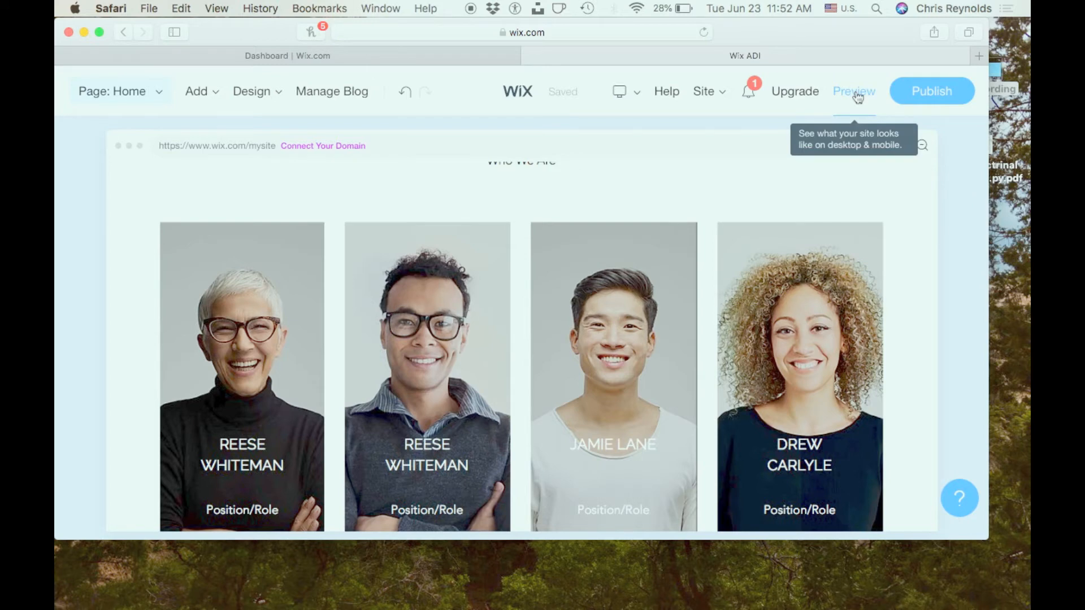
click(855, 92)
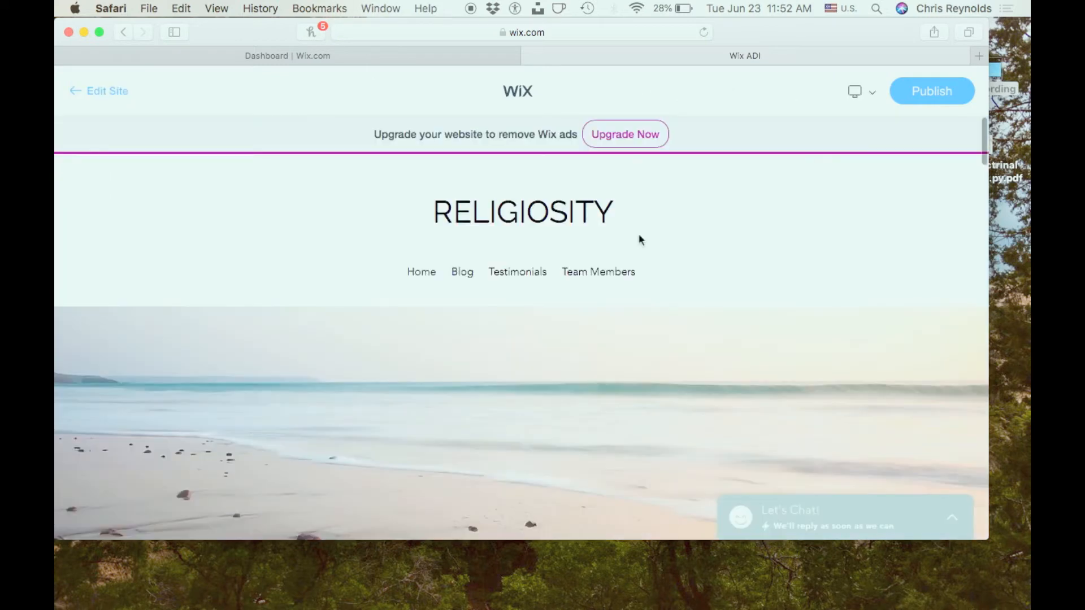
- Look through the site preview from the header and beach image down to the four Team member cards
scroll(640, 240, down, 4)
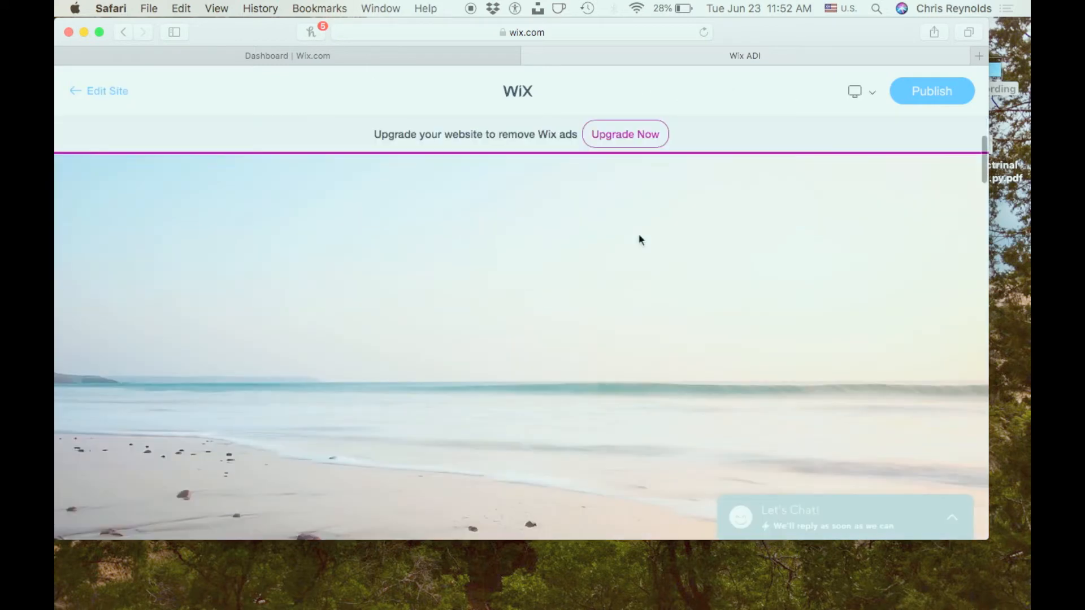
scroll(640, 240, down, 5)
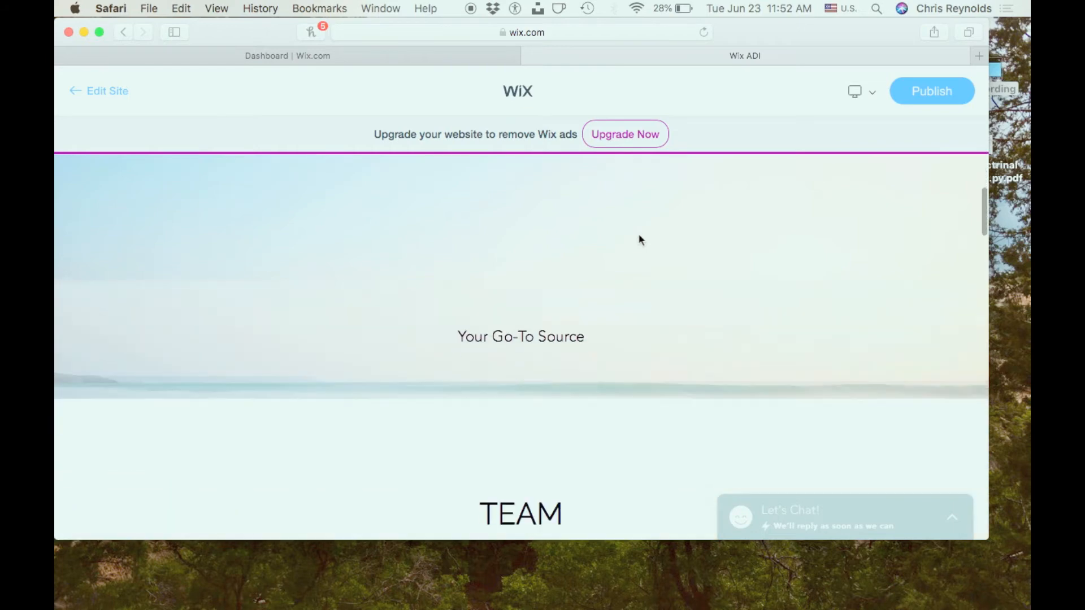
scroll(641, 239, down, 5)
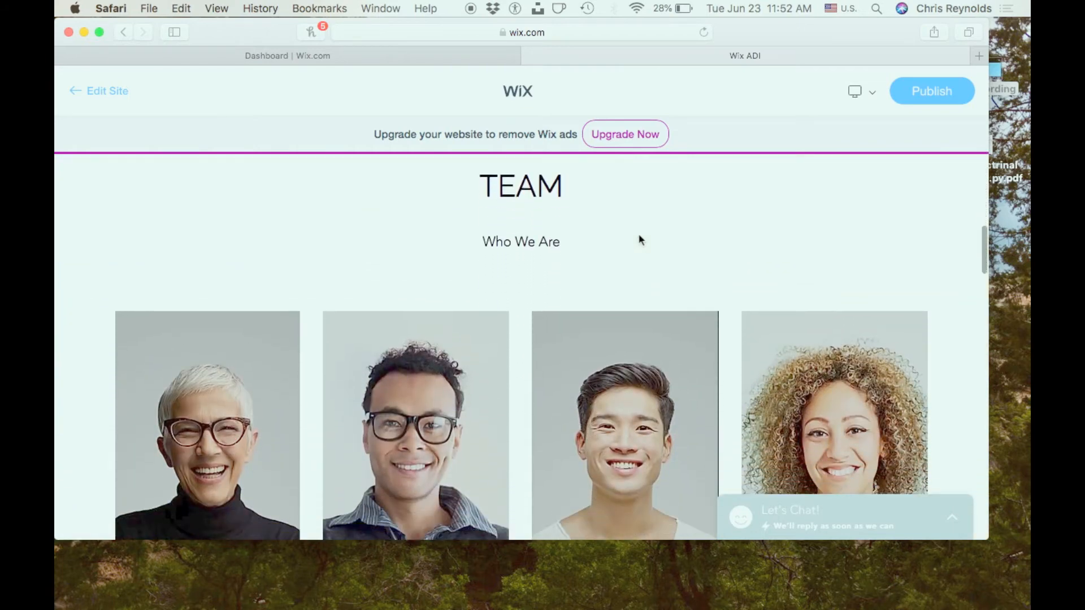
scroll(640, 239, down, 5)
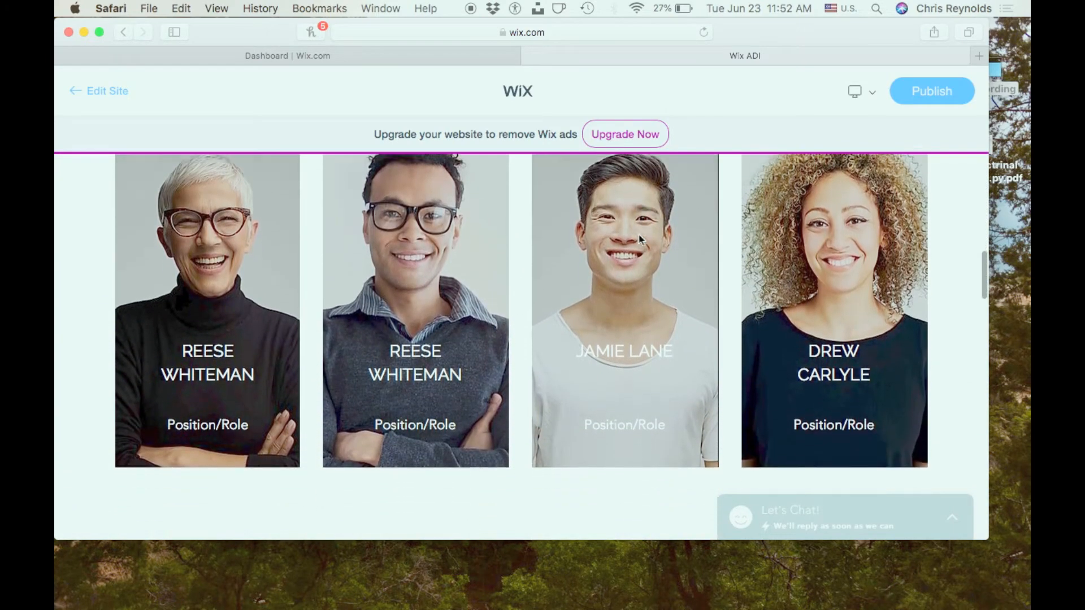
scroll(640, 240, up, 3)
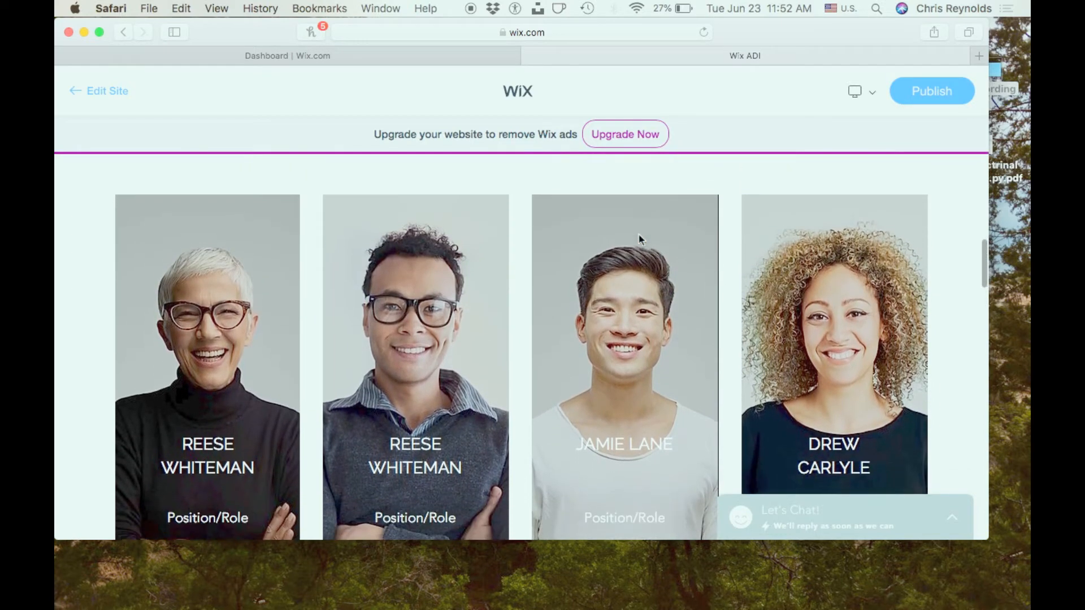
scroll(640, 239, down, 1)
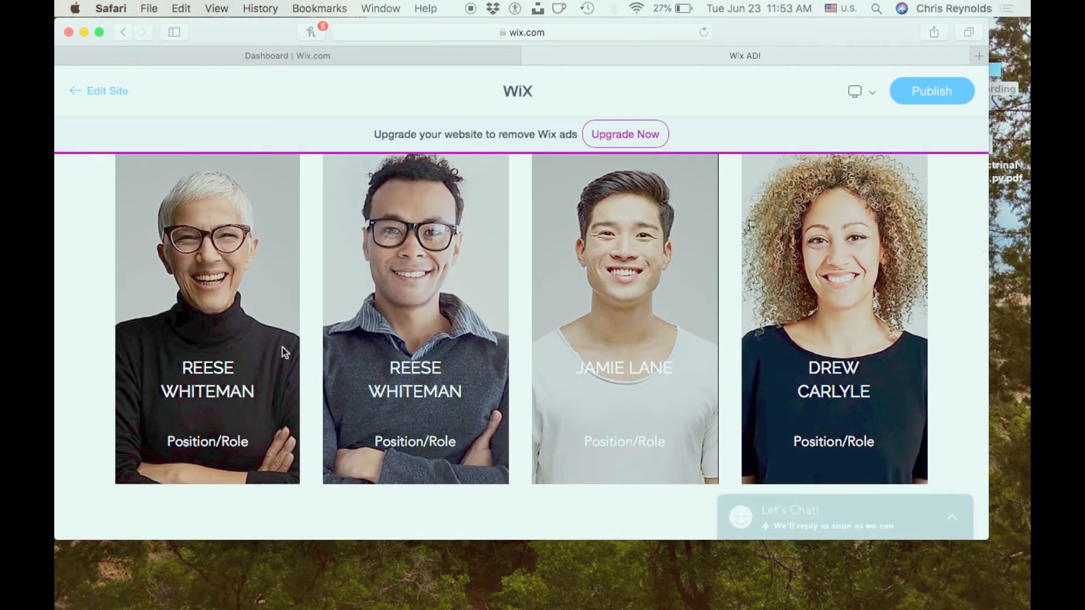
- Examine the blog posts, Testimonials section and Subscribe Form in the preview, and return to the Team section
scroll(344, 459, down, 5)
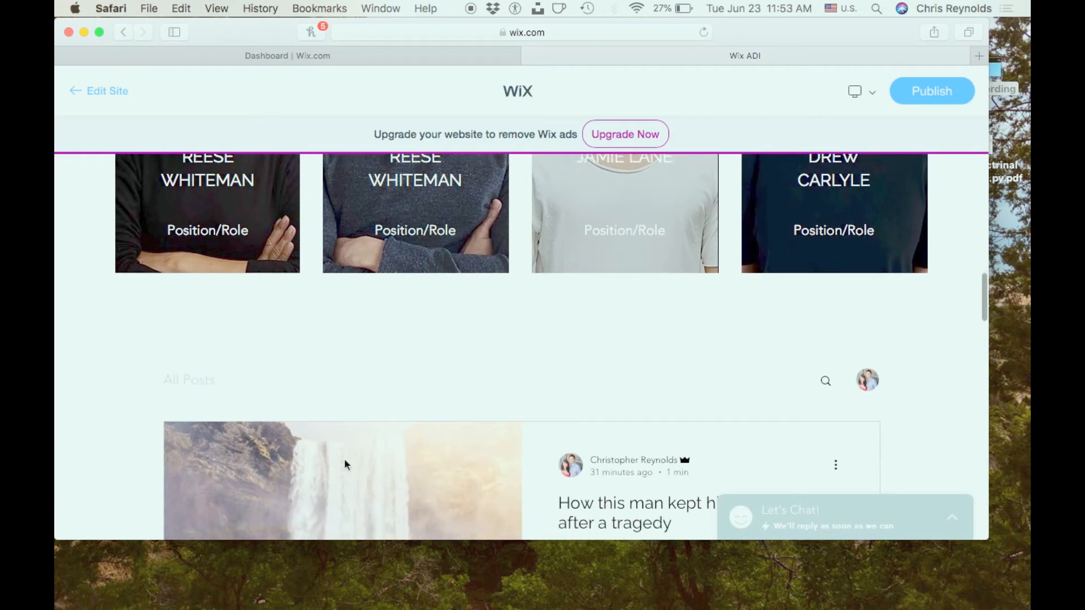
scroll(345, 465, down, 10)
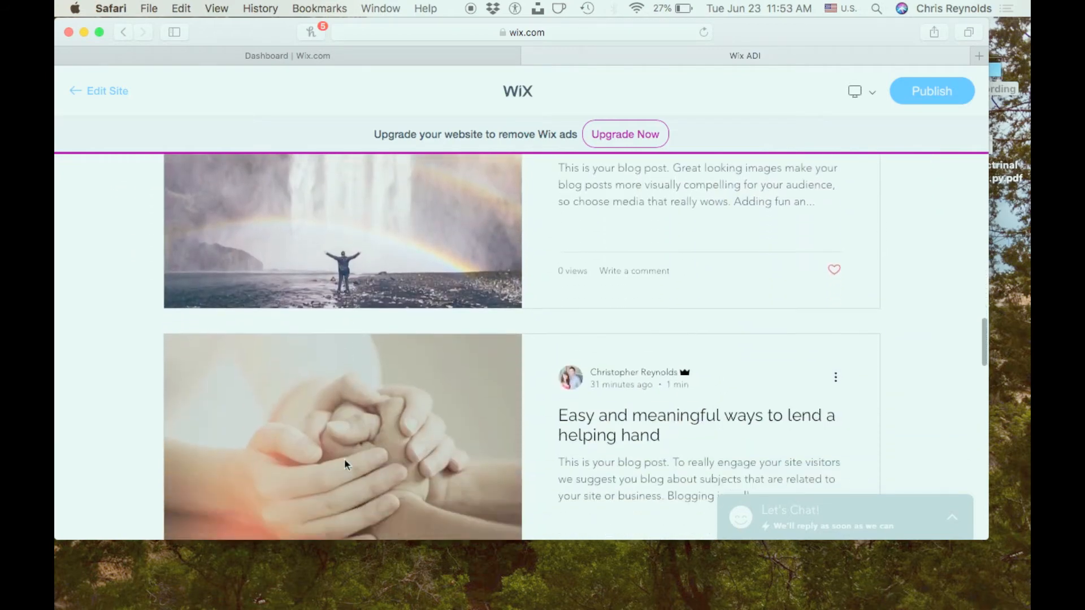
scroll(346, 465, down, 12)
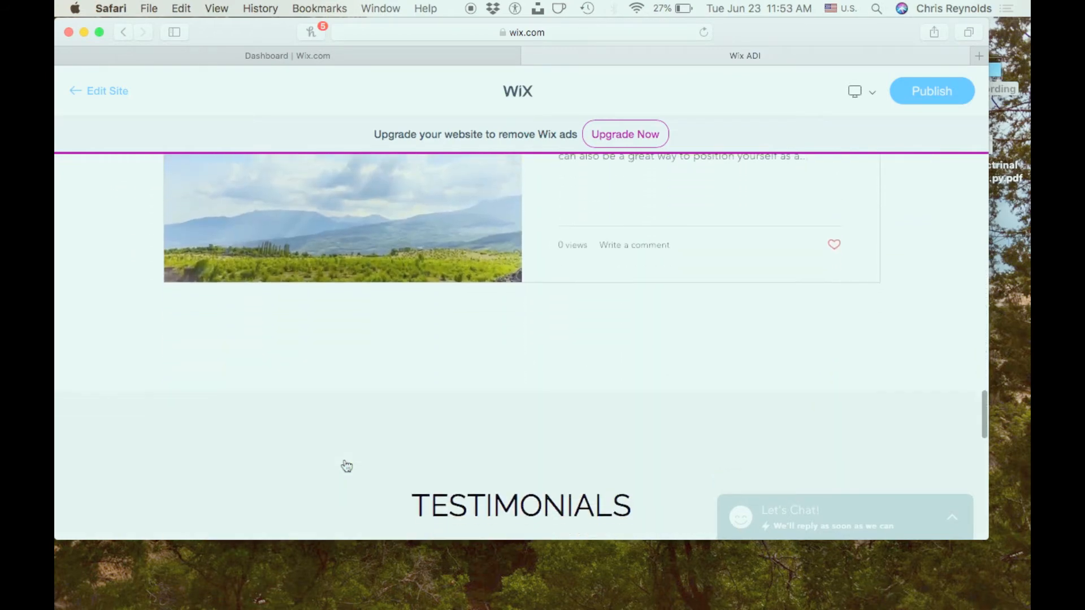
scroll(345, 464, down, 5)
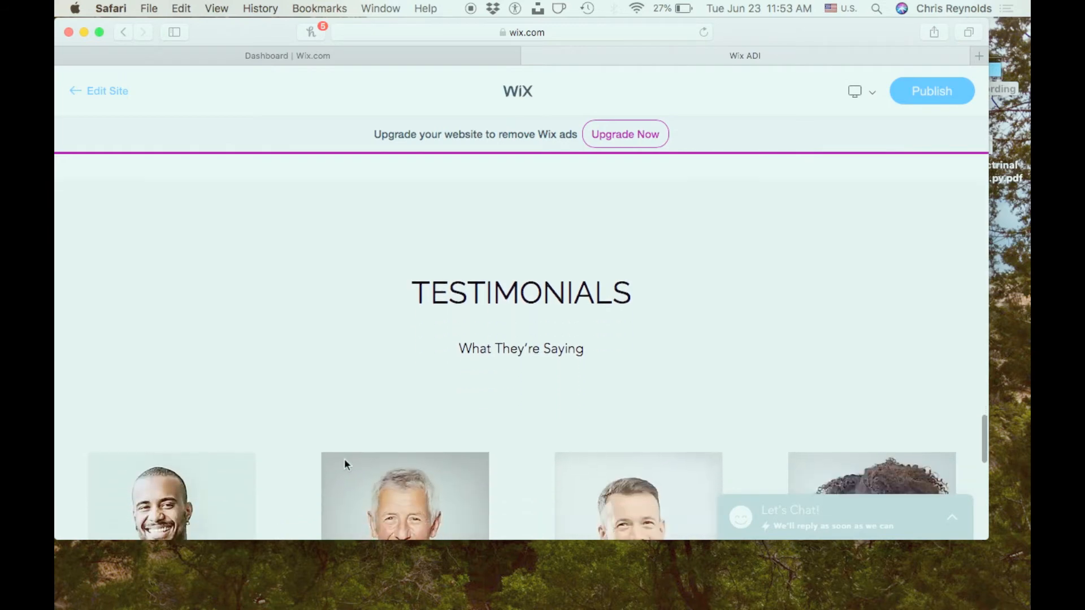
scroll(344, 459, down, 4)
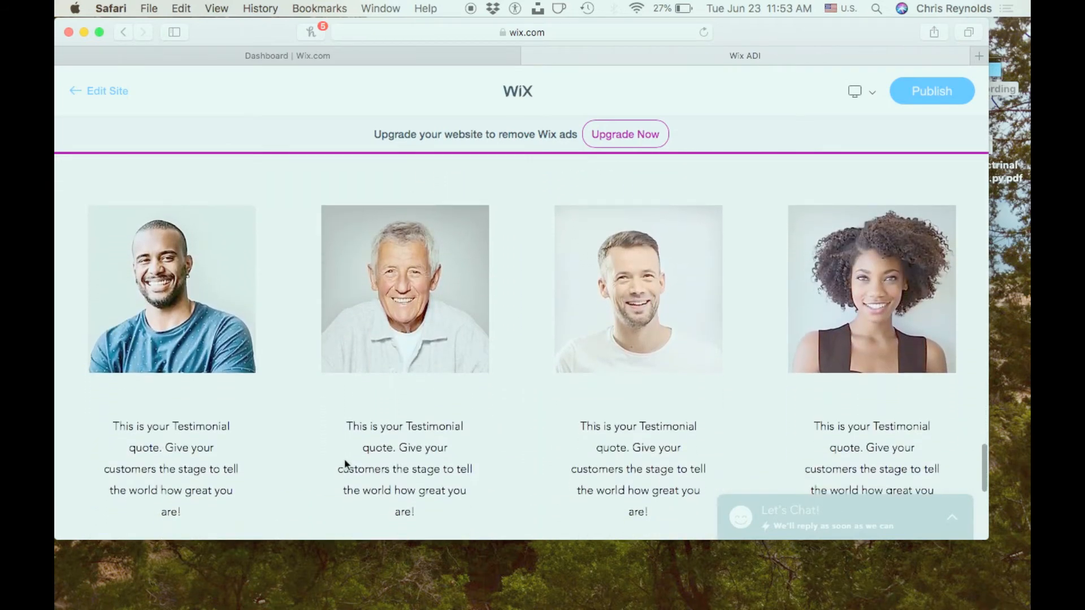
scroll(344, 458, up, 5)
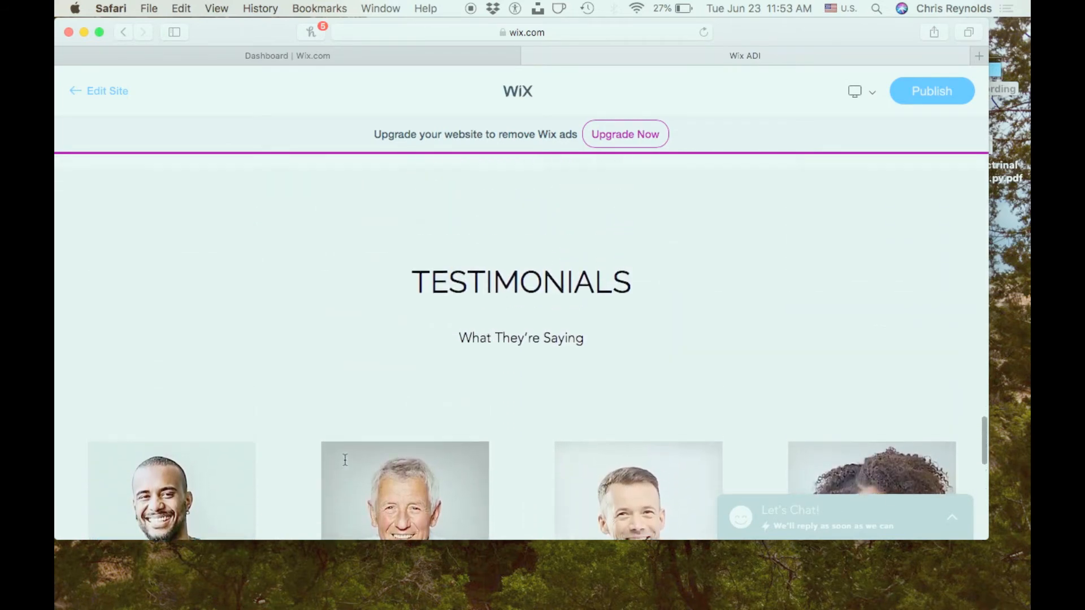
scroll(346, 460, down, 5)
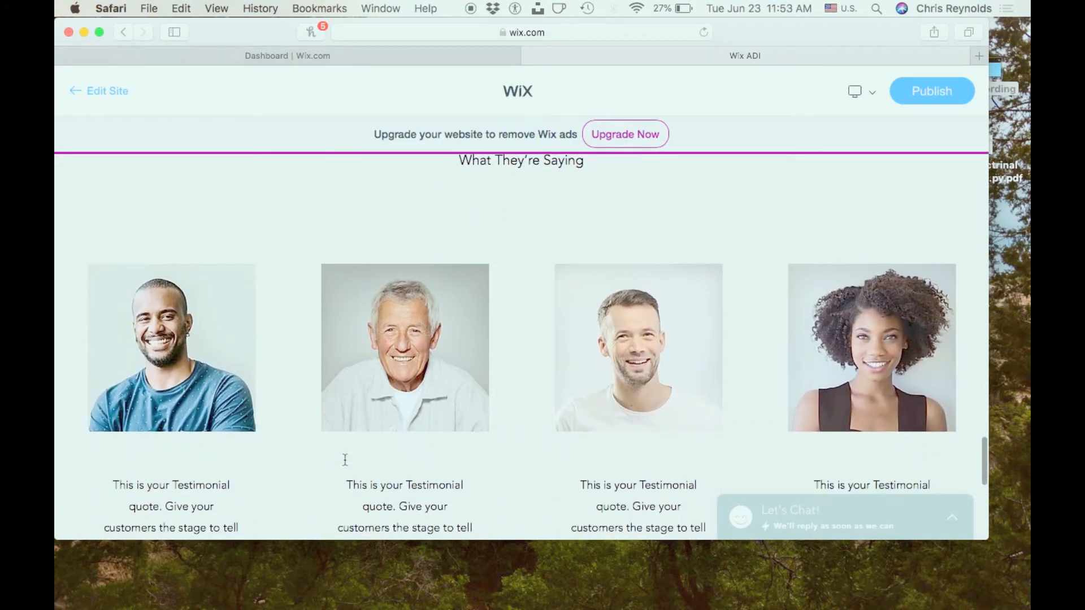
scroll(344, 460, down, 5)
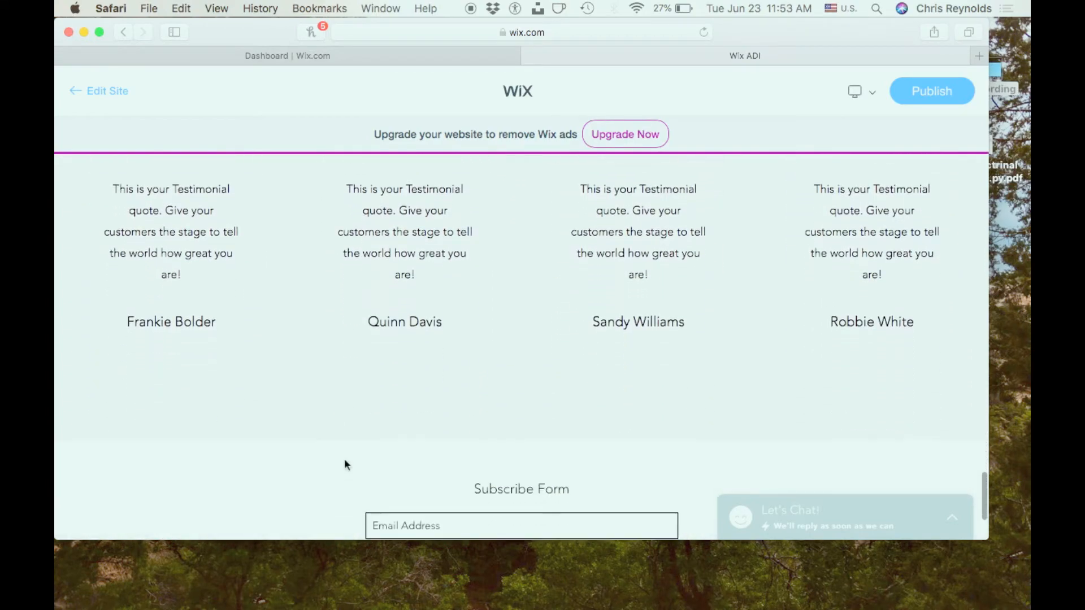
scroll(344, 460, up, 1)
scroll(345, 461, up, 20)
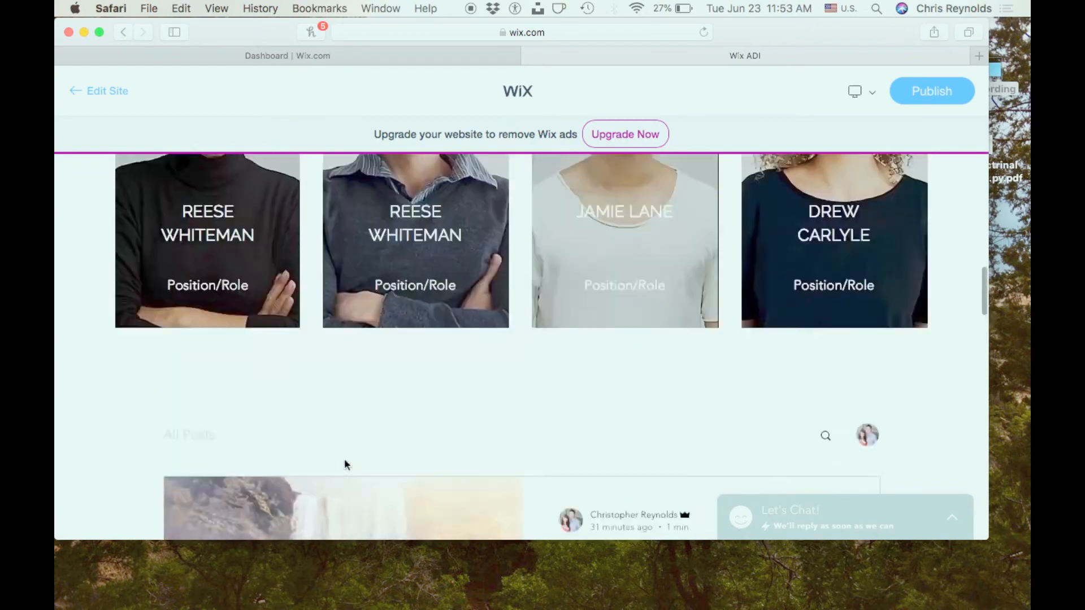
scroll(345, 459, down, 4)
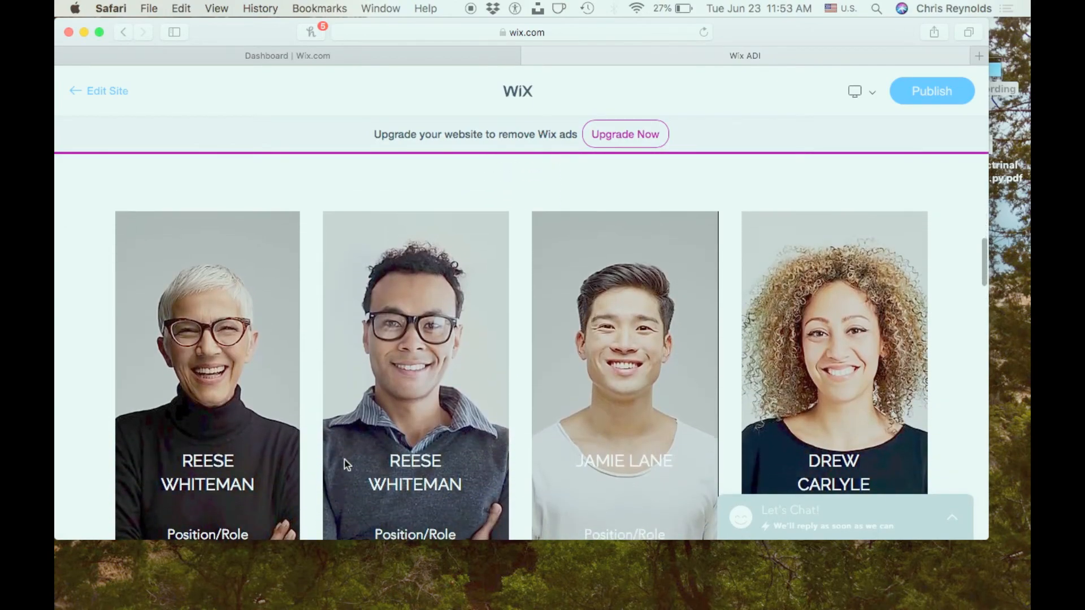
- Return to editing the site and open the Team section's settings to review its header fields and list items
click(116, 92)
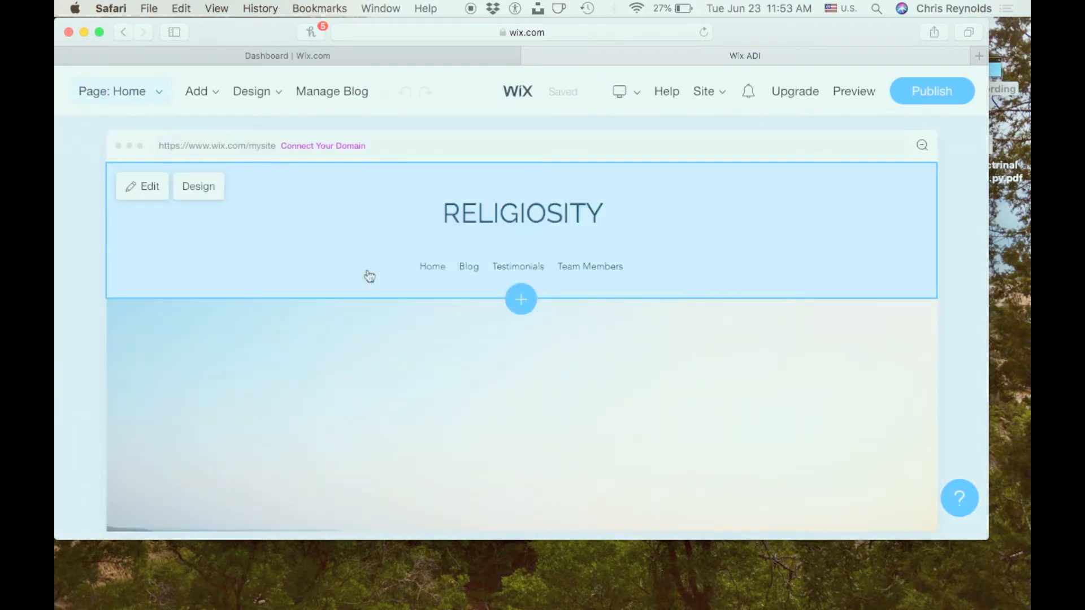
scroll(369, 276, down, 12)
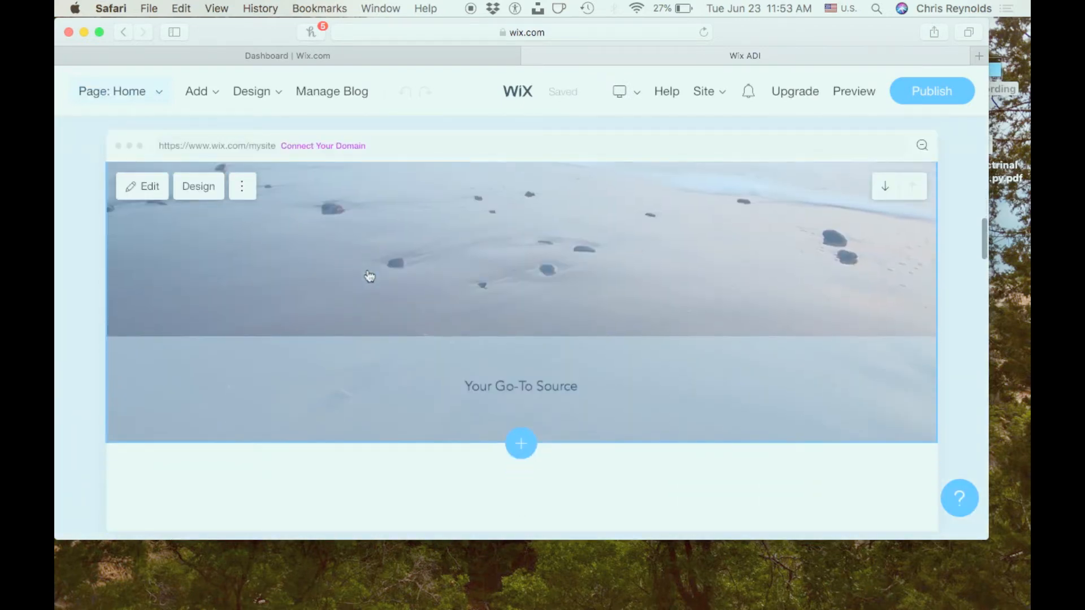
scroll(369, 277, down, 4)
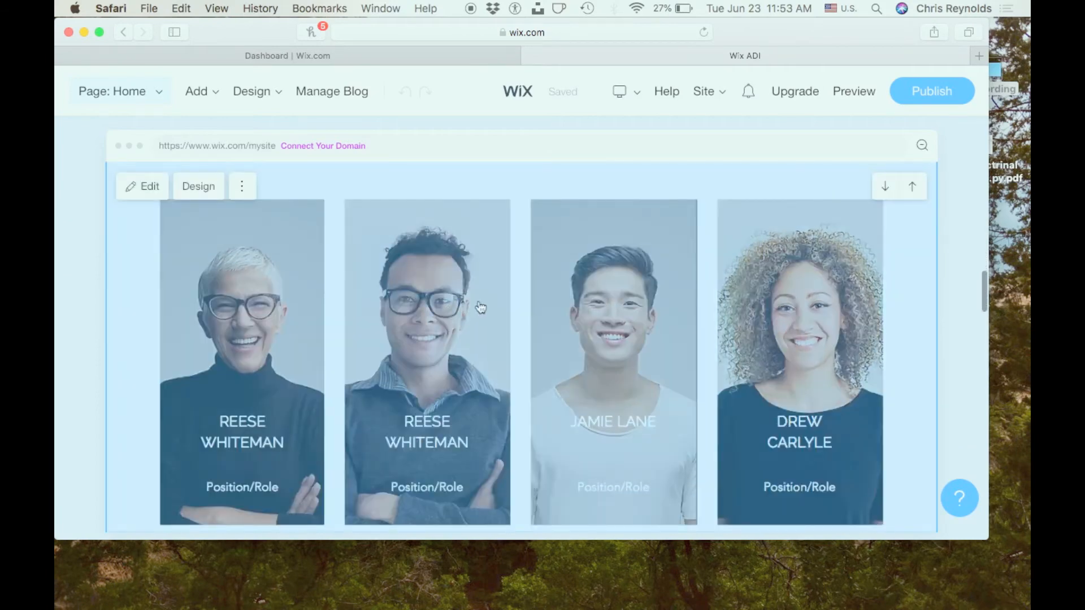
click(251, 188)
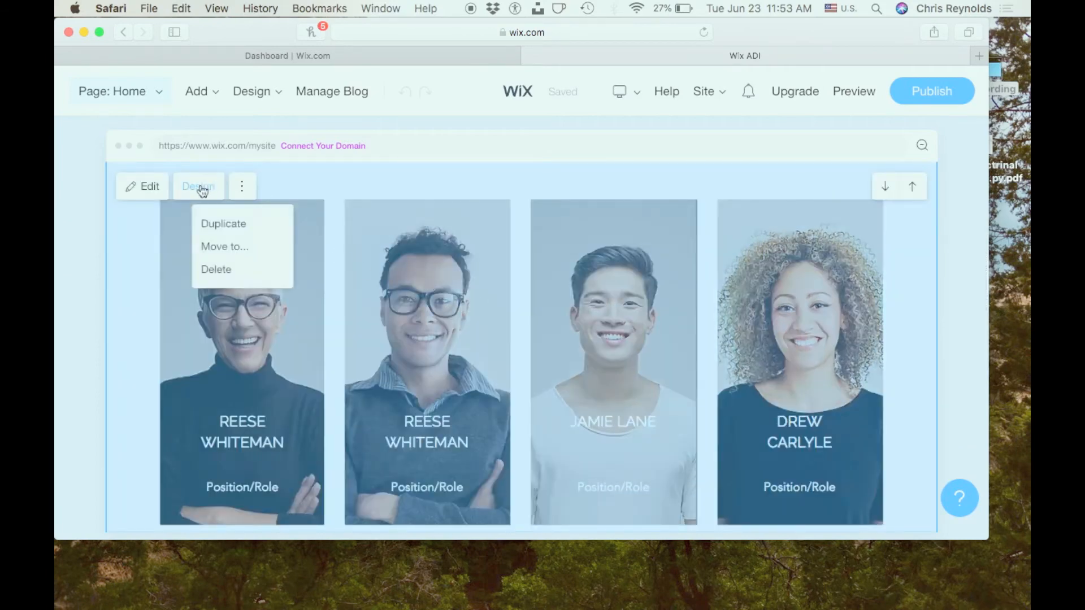
click(150, 191)
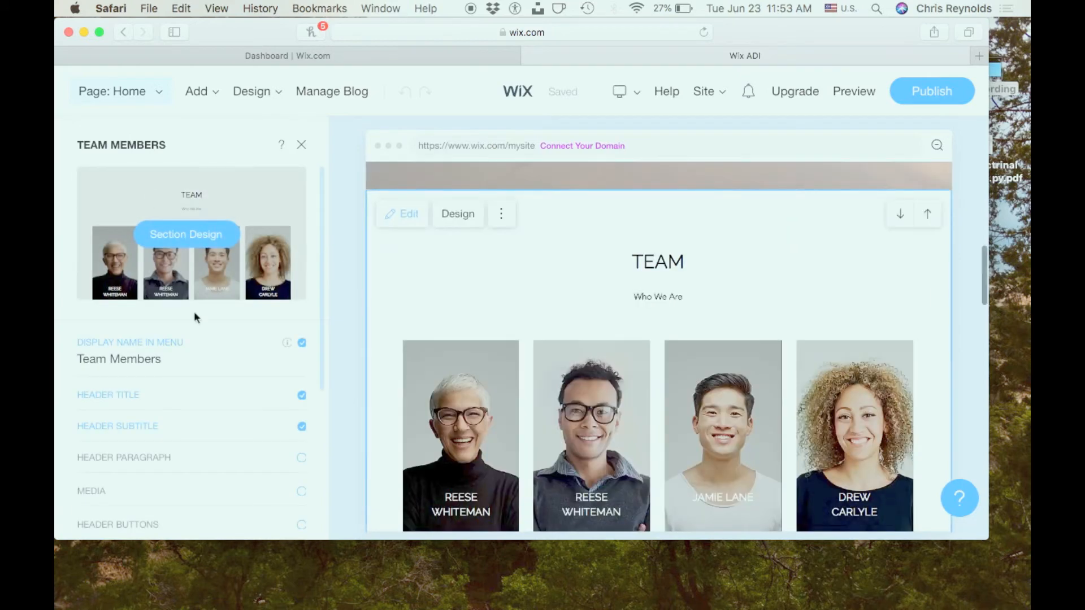
scroll(198, 322, down, 5)
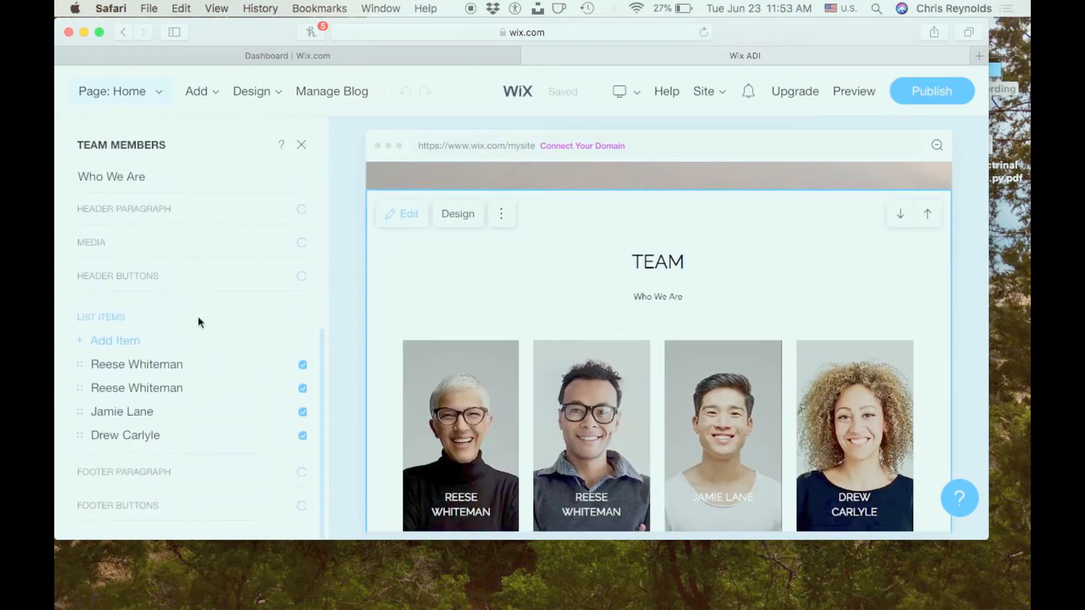
scroll(198, 322, up, 5)
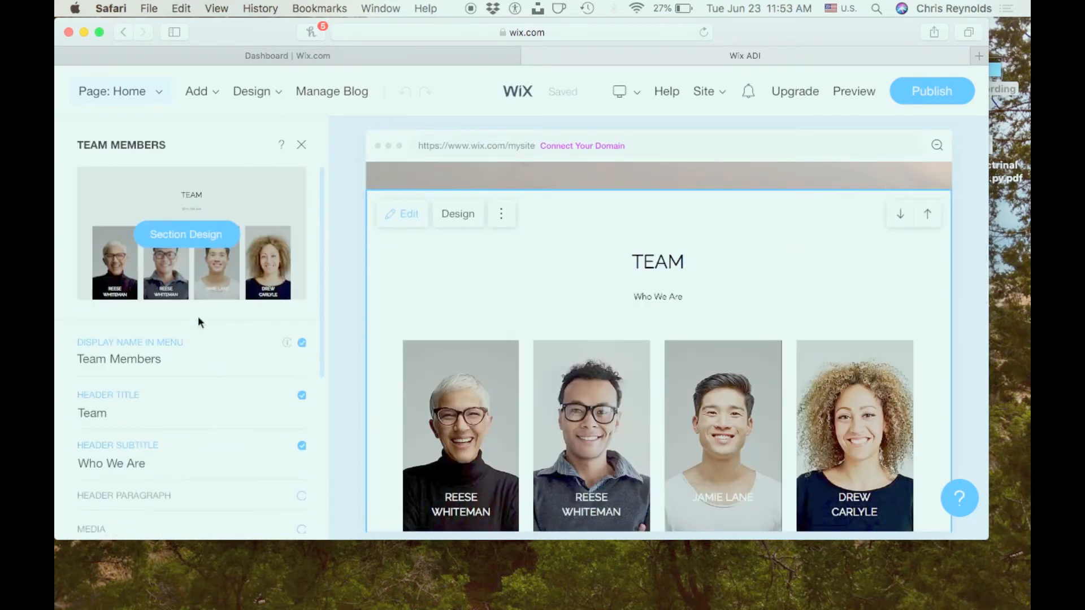
- Set the Team section's animation type to Fade in its section design and close the section settings
click(211, 234)
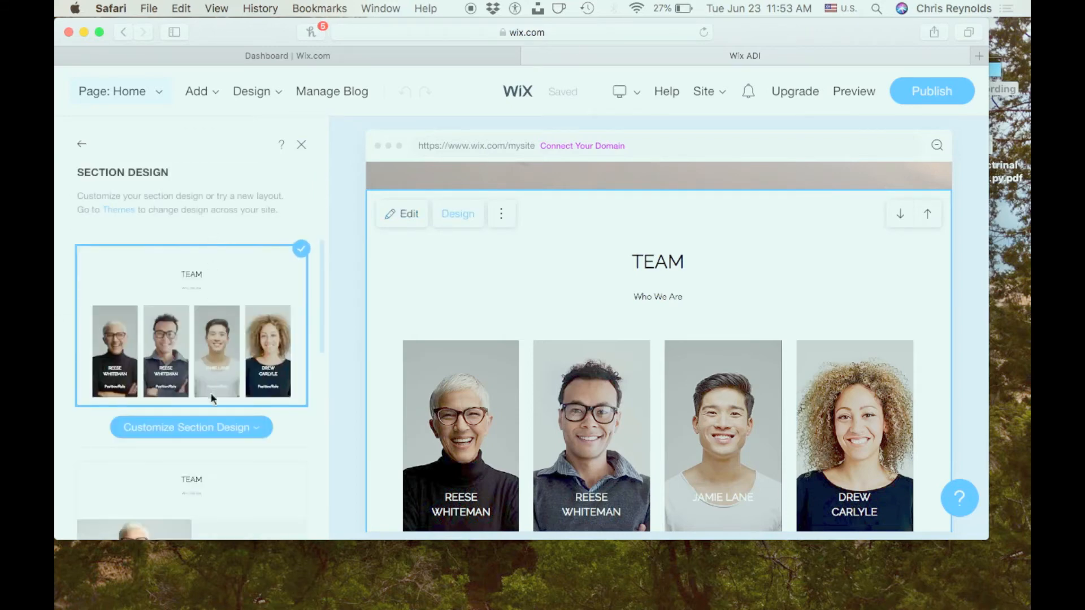
click(216, 428)
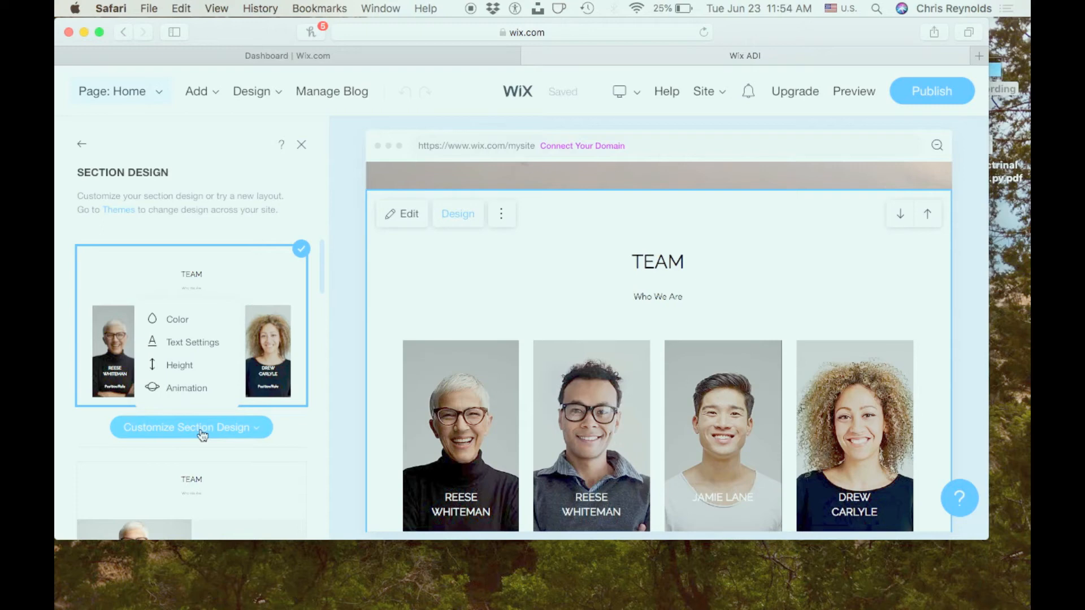
click(186, 388)
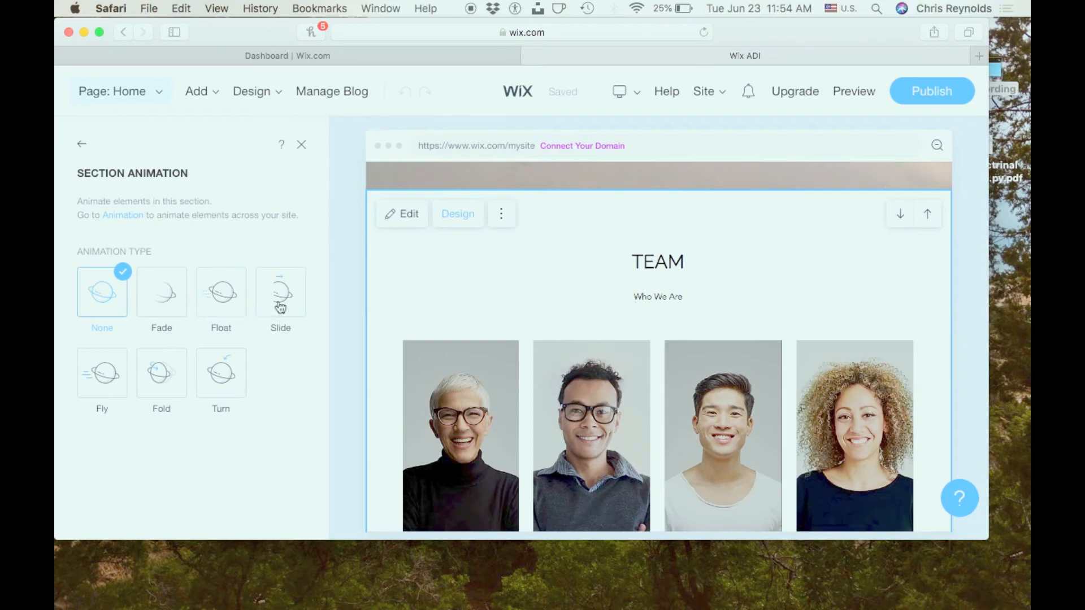
click(157, 312)
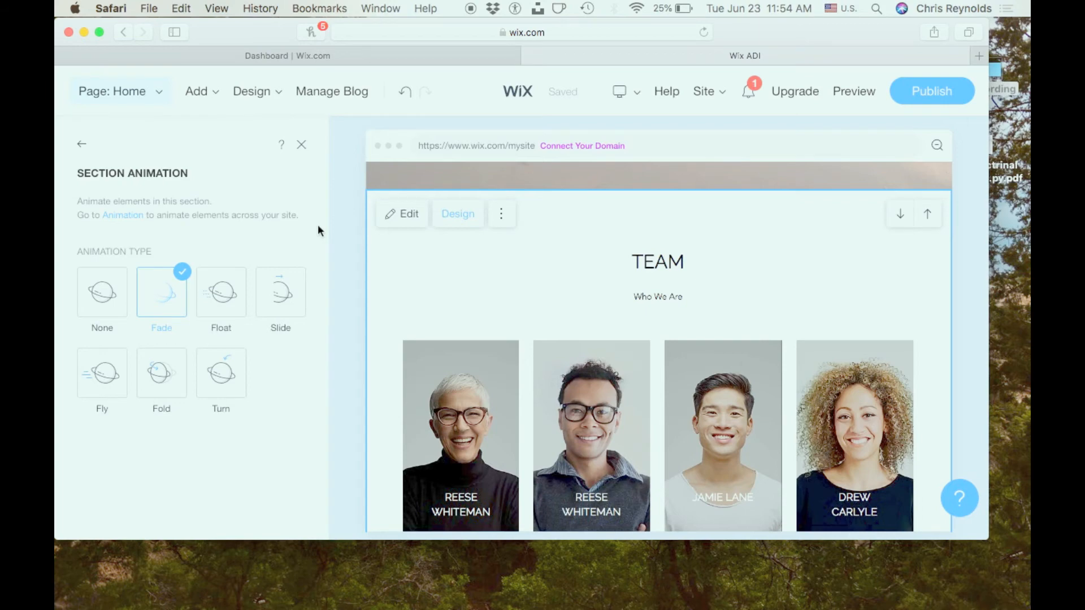
click(82, 147)
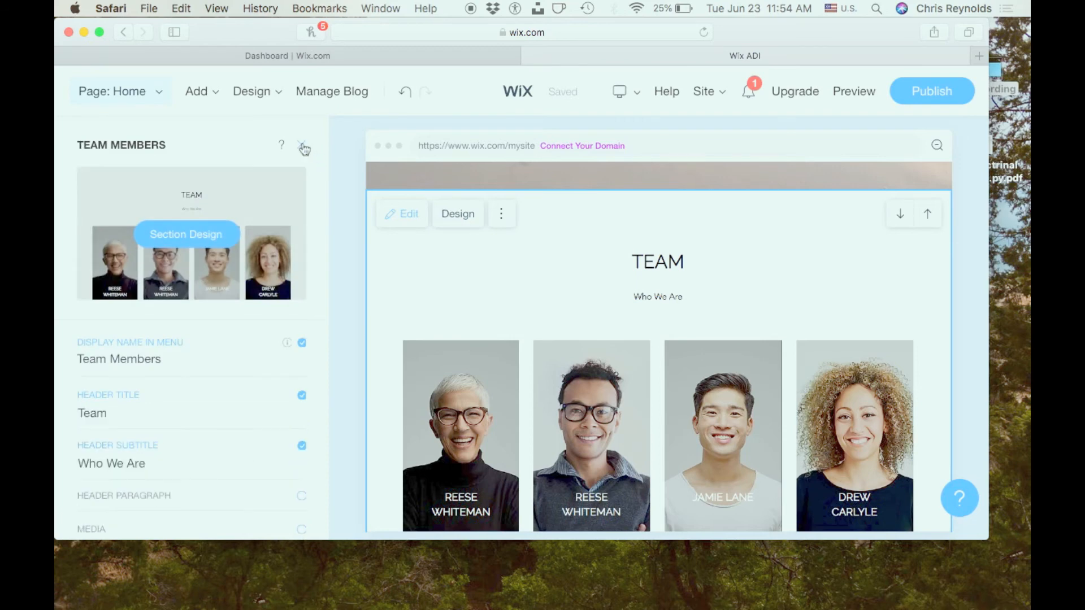
click(302, 146)
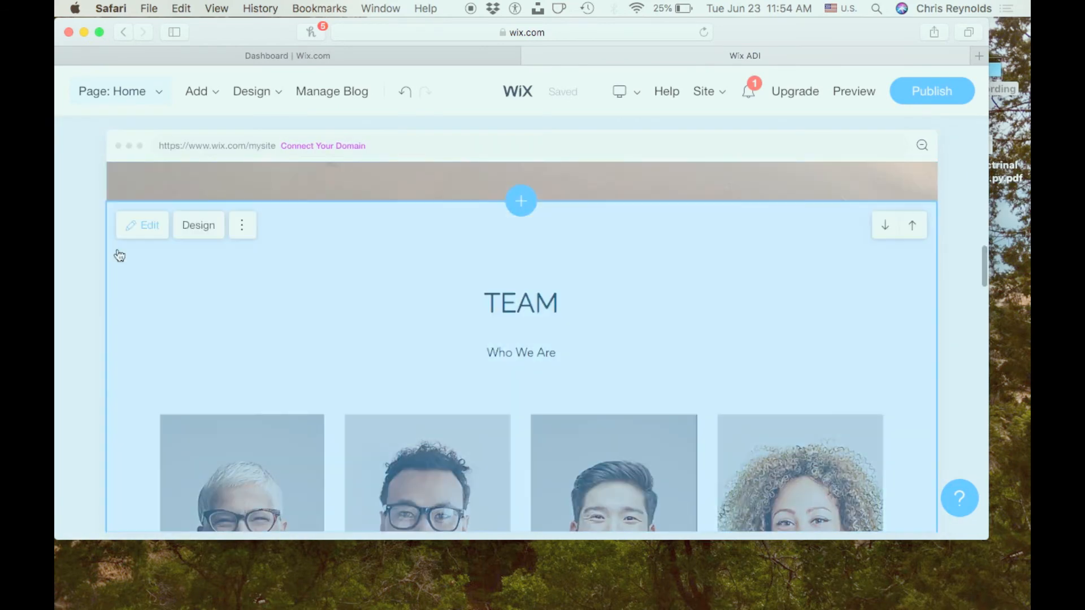
- Preview the site again and check the Team section's title and member cards with the Fade animation
scroll(56, 236, down, 2)
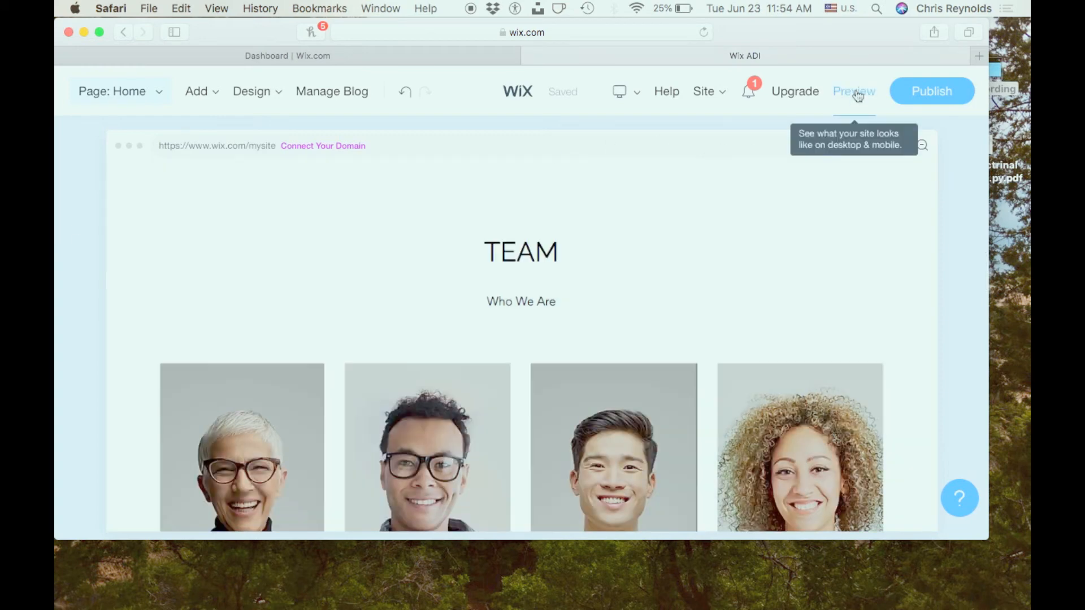
click(856, 93)
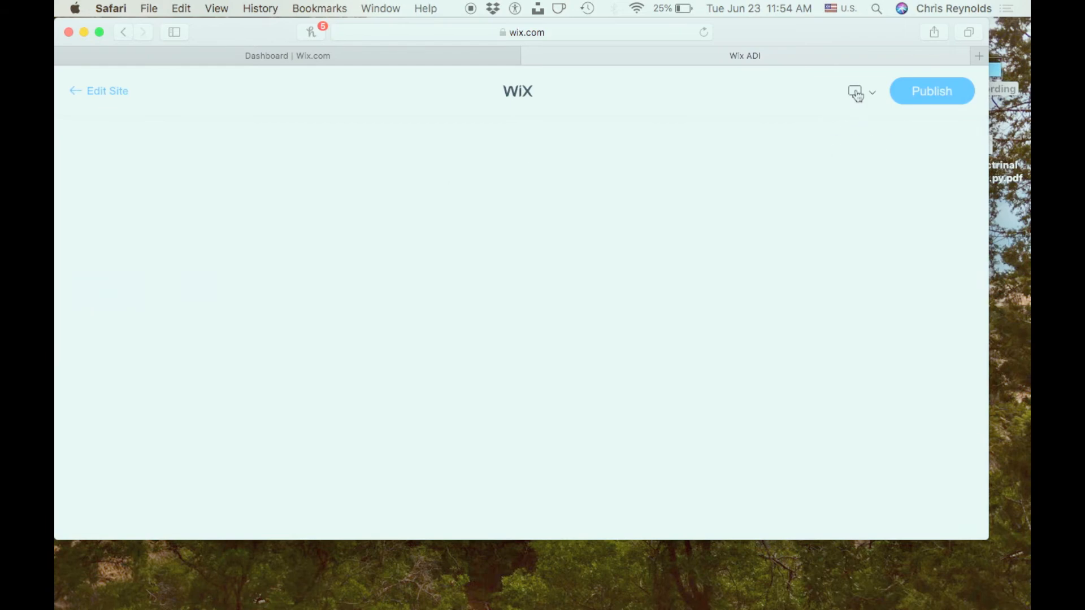
scroll(744, 238, down, 2)
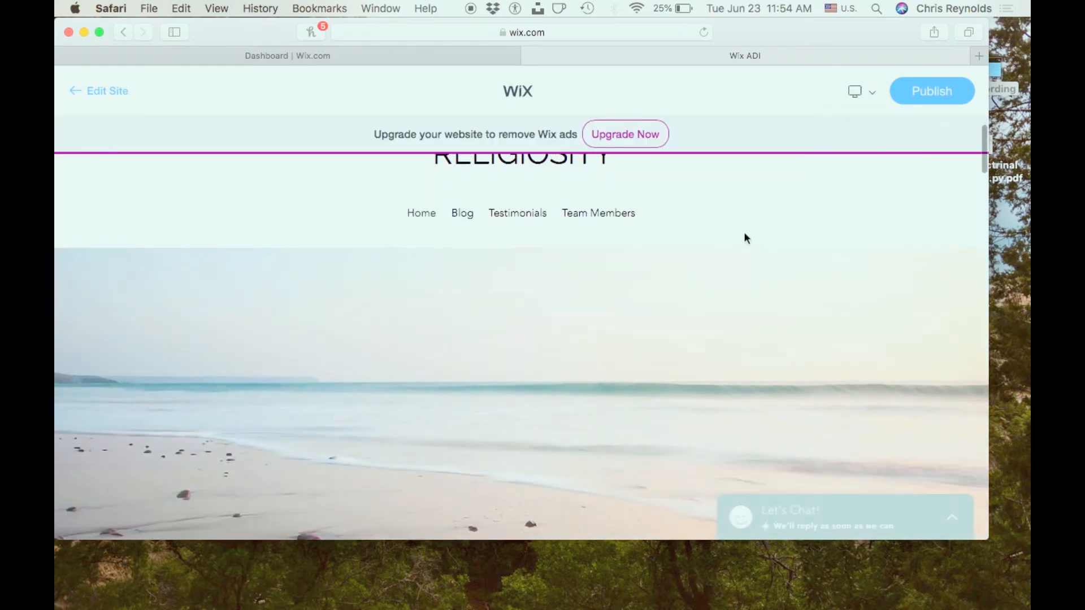
scroll(745, 238, down, 10)
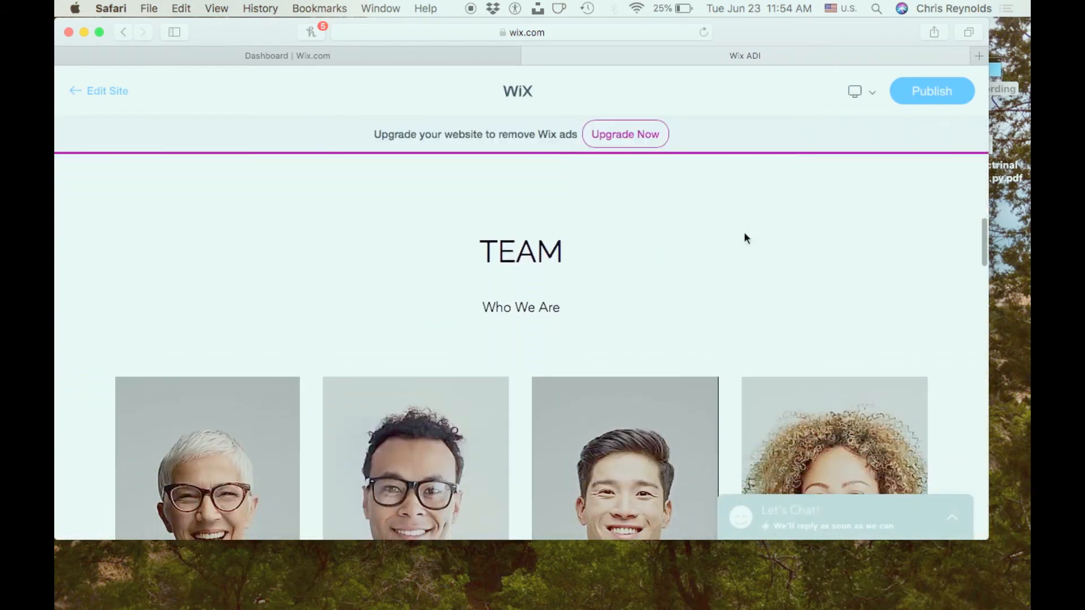
scroll(745, 238, down, 5)
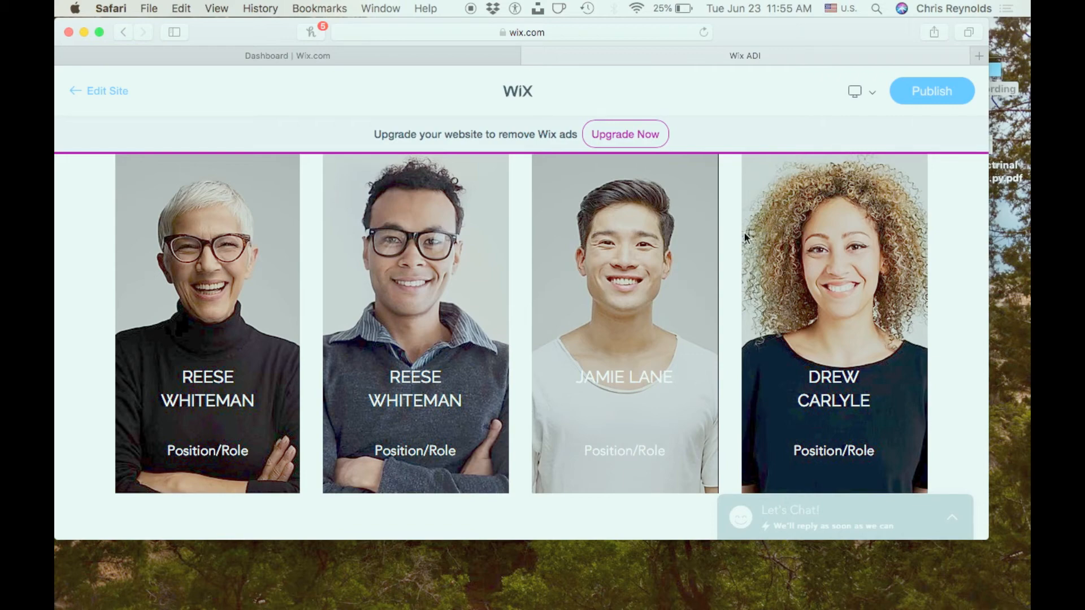
scroll(745, 233, up, 1)
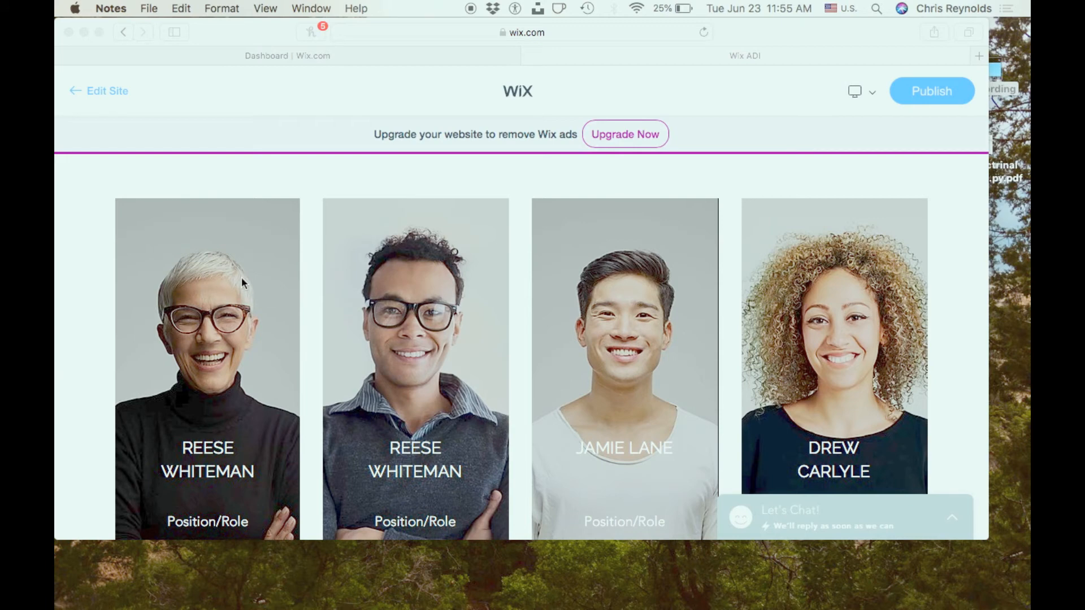
- Leave the preview and return to editing the Home page
scroll(242, 280, up, 10)
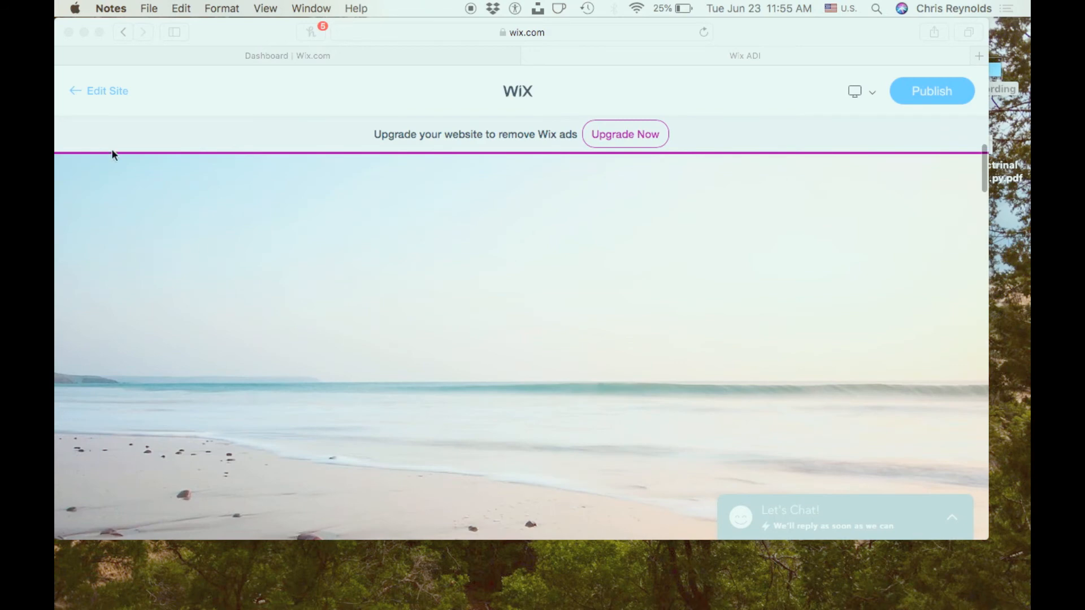
click(103, 89)
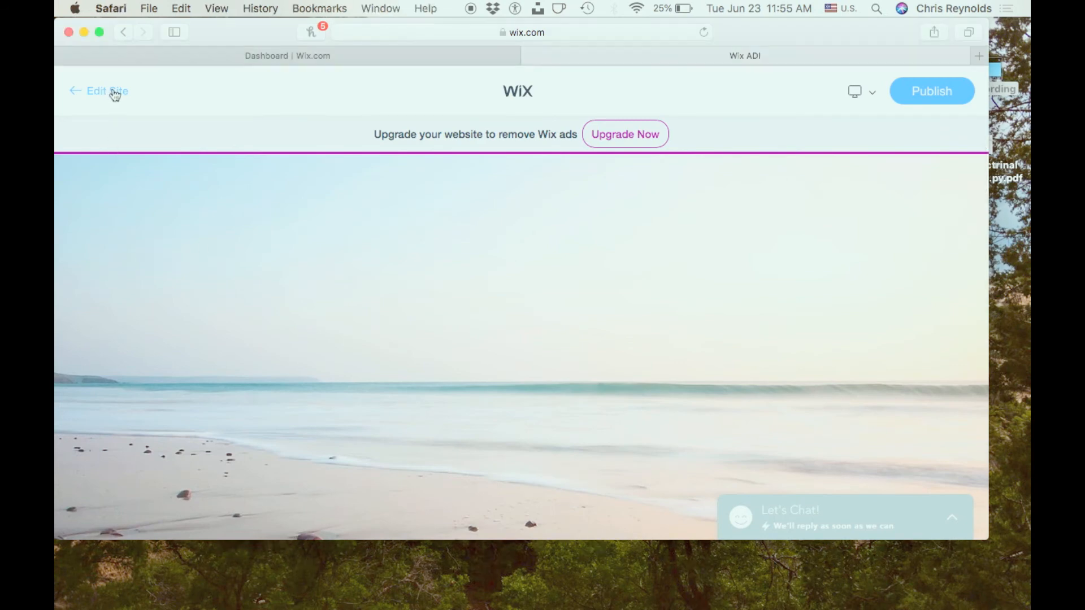
click(113, 92)
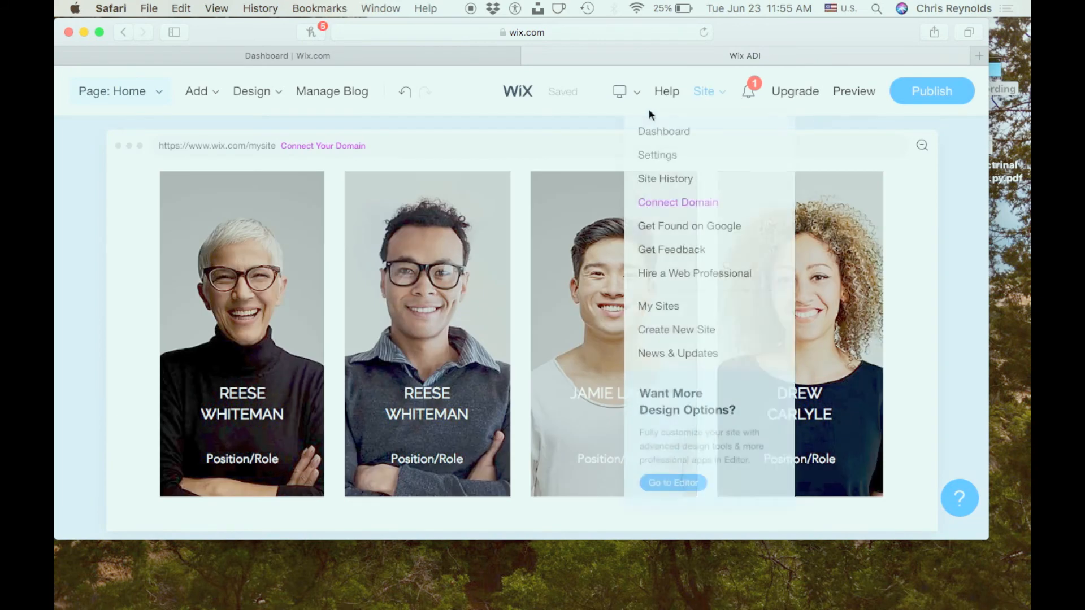
- Switch the editor to the Mobile view and check the header's opened navigation menu, closing it again
mouse_move(635, 103)
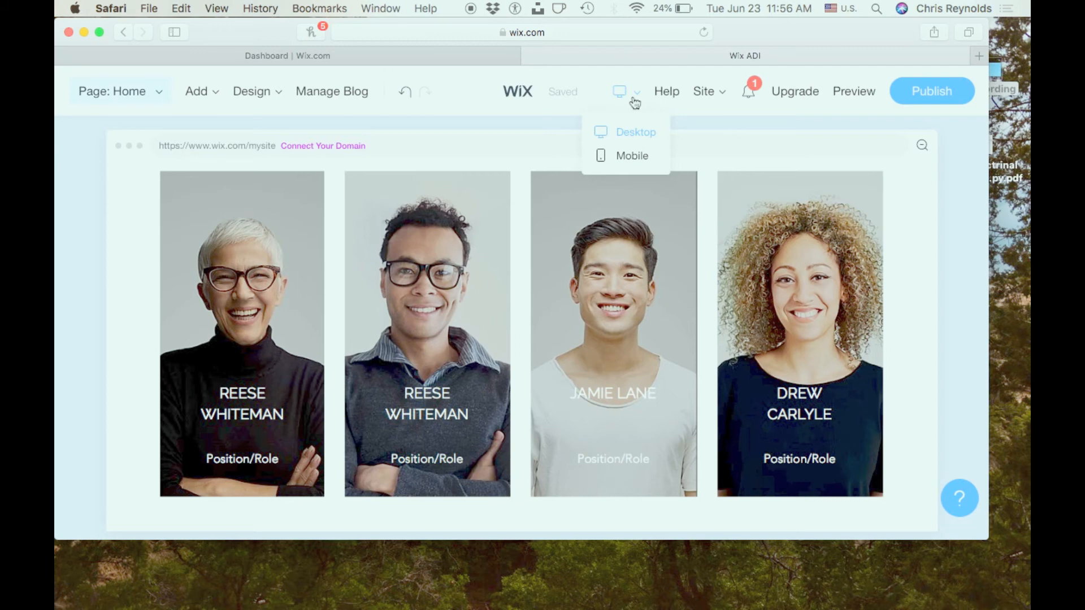
click(635, 158)
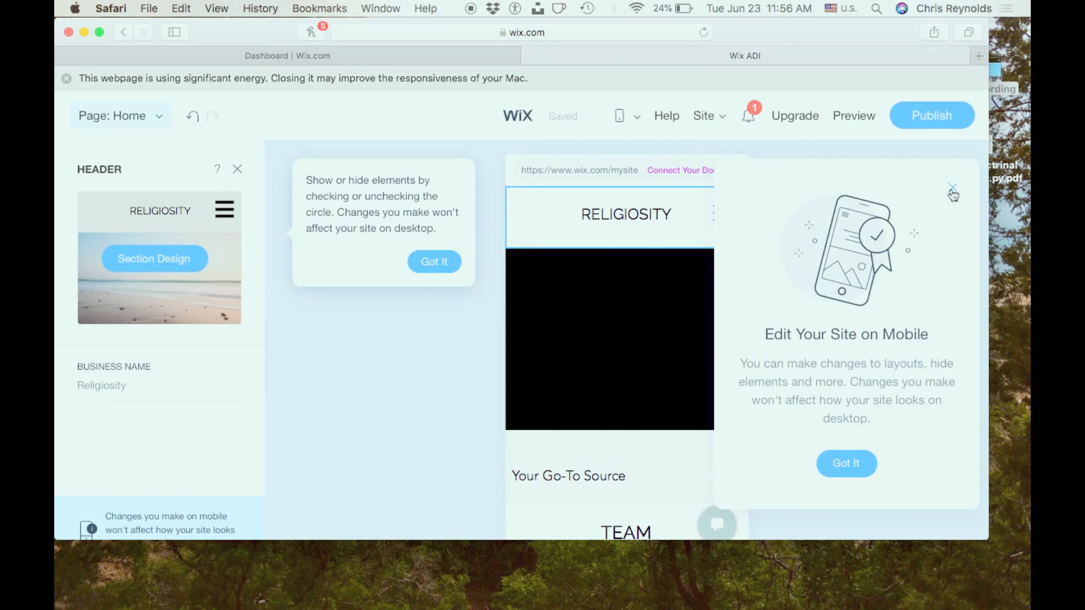
click(952, 190)
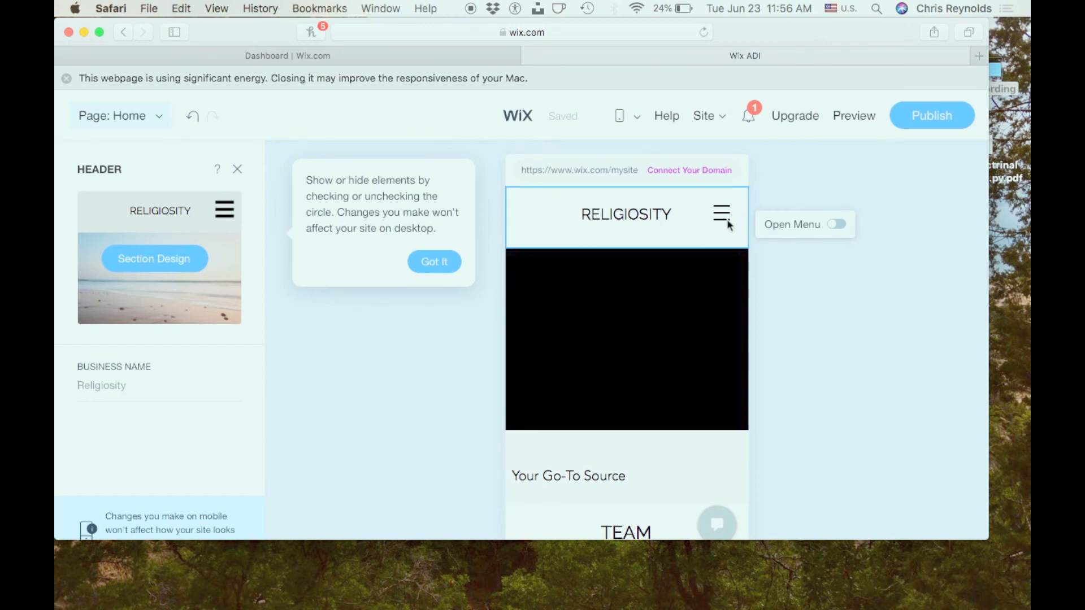
click(834, 226)
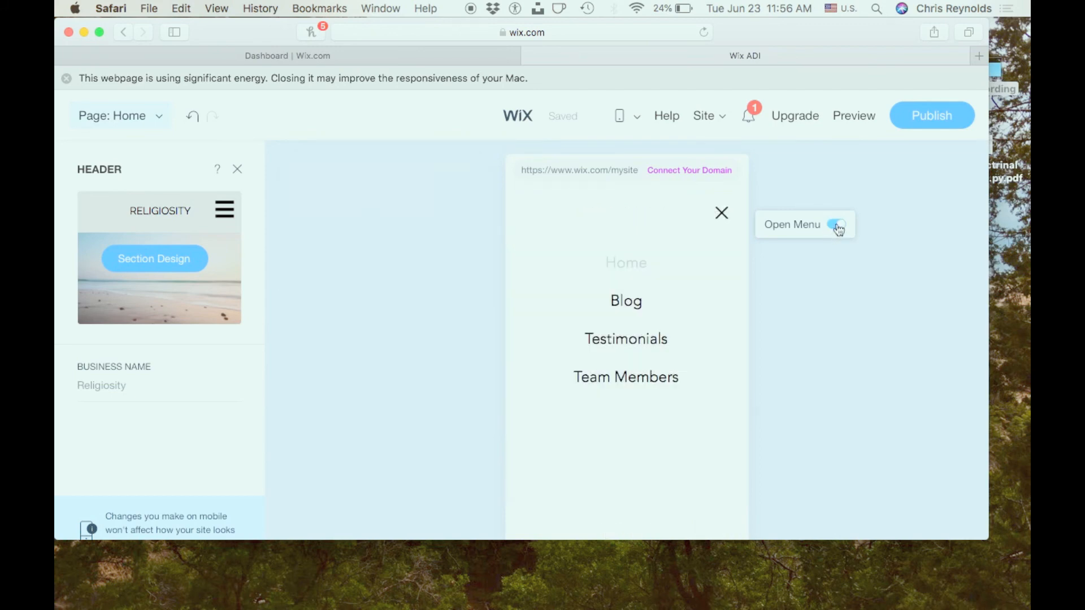
click(836, 226)
- Examine the mobile layout of the Home page from the Team section through Testimonials to the Subscribe Form, and return to the header
scroll(808, 314, down, 3)
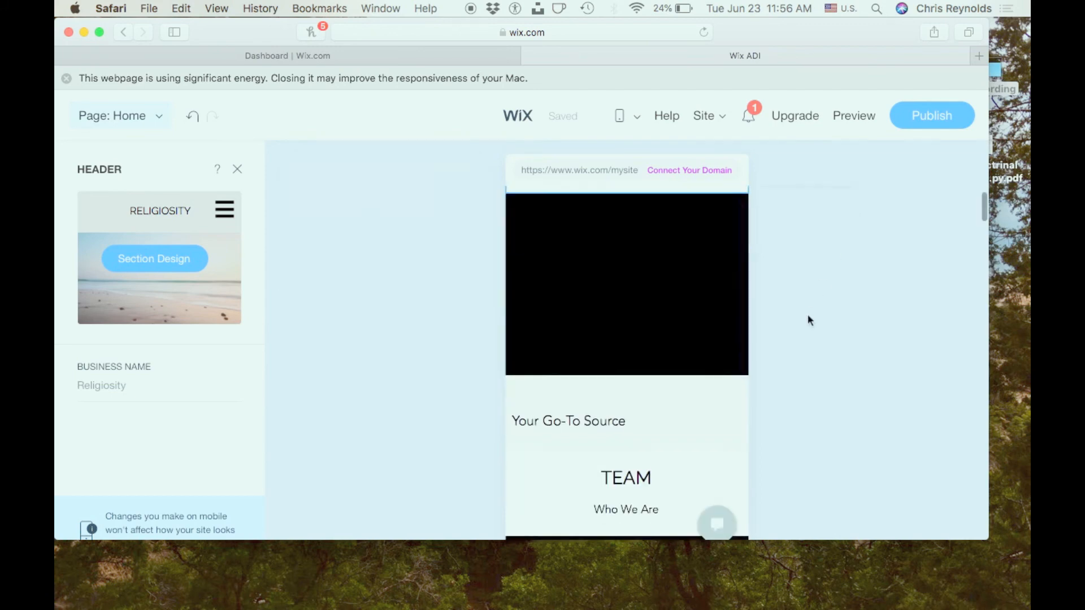
scroll(808, 315, down, 3)
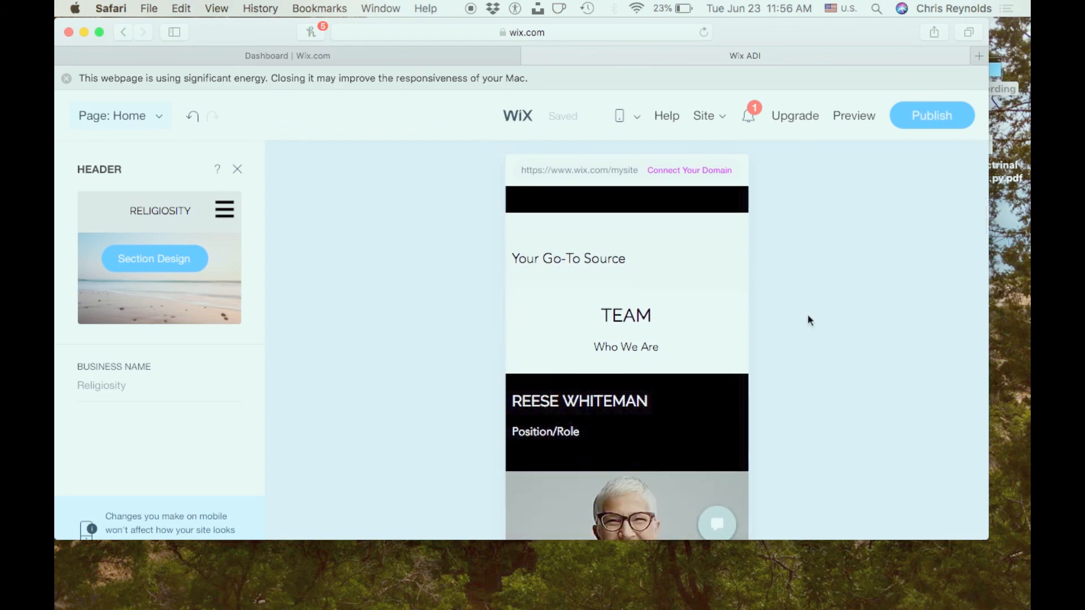
scroll(808, 317, down, 5)
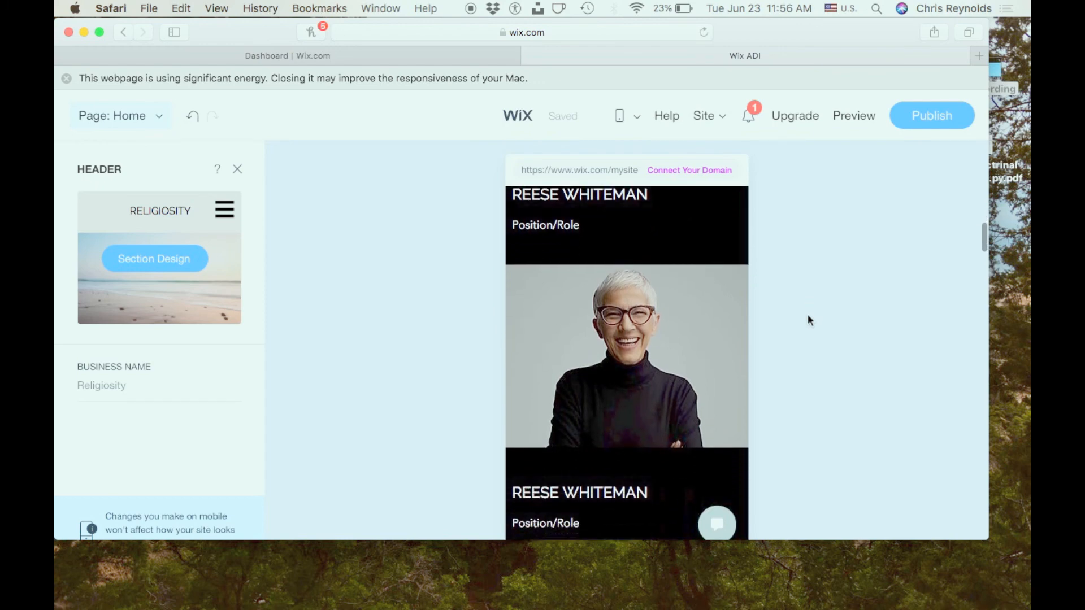
scroll(808, 318, down, 10)
scroll(808, 320, down, 14)
scroll(808, 320, down, 12)
scroll(808, 320, down, 12)
scroll(807, 320, down, 15)
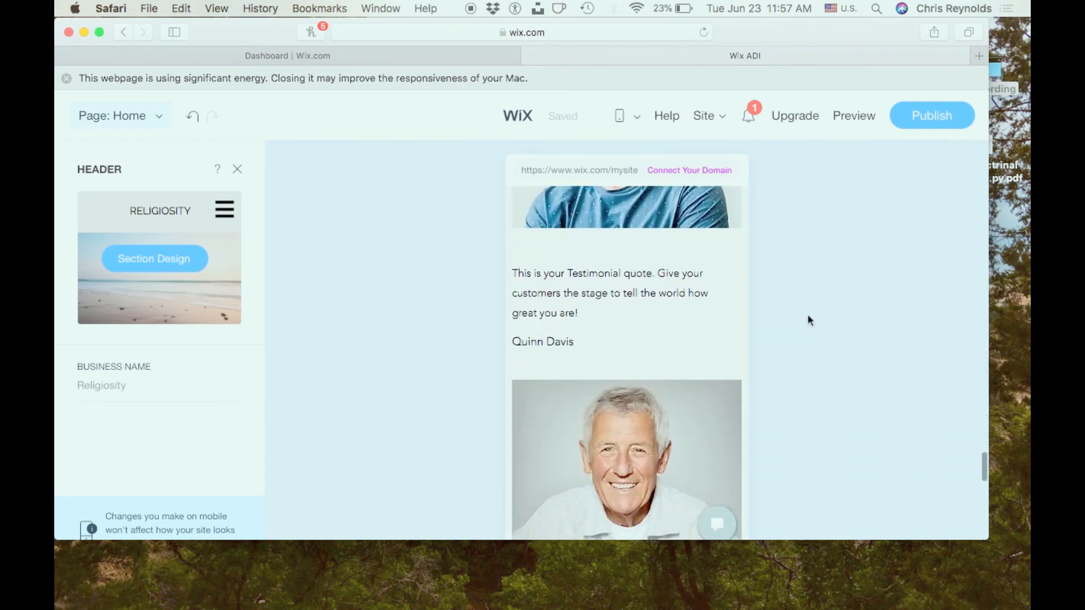
scroll(808, 320, down, 15)
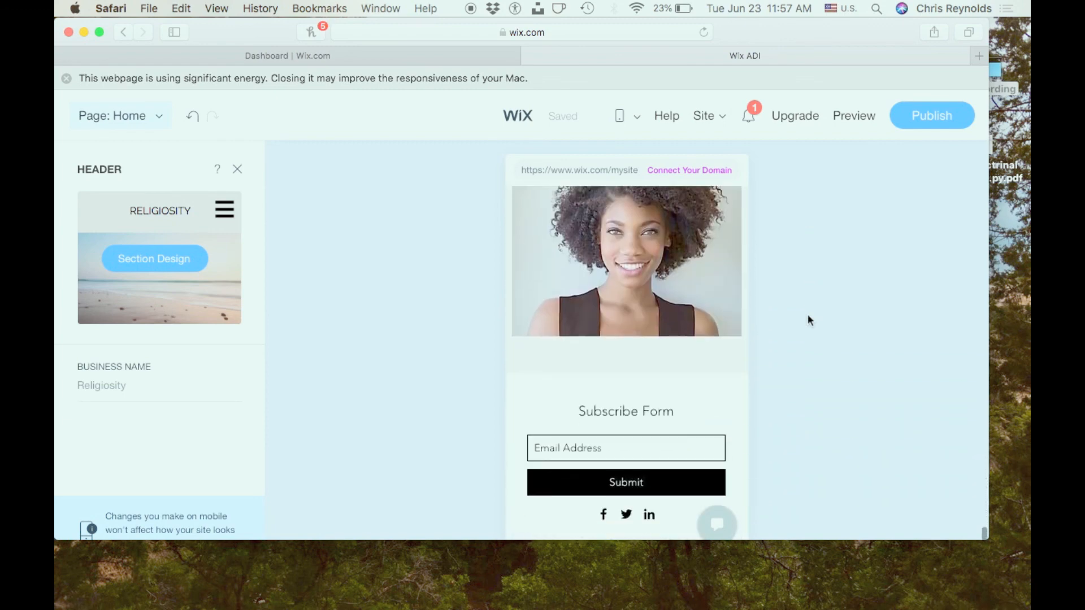
scroll(808, 321, up, 20)
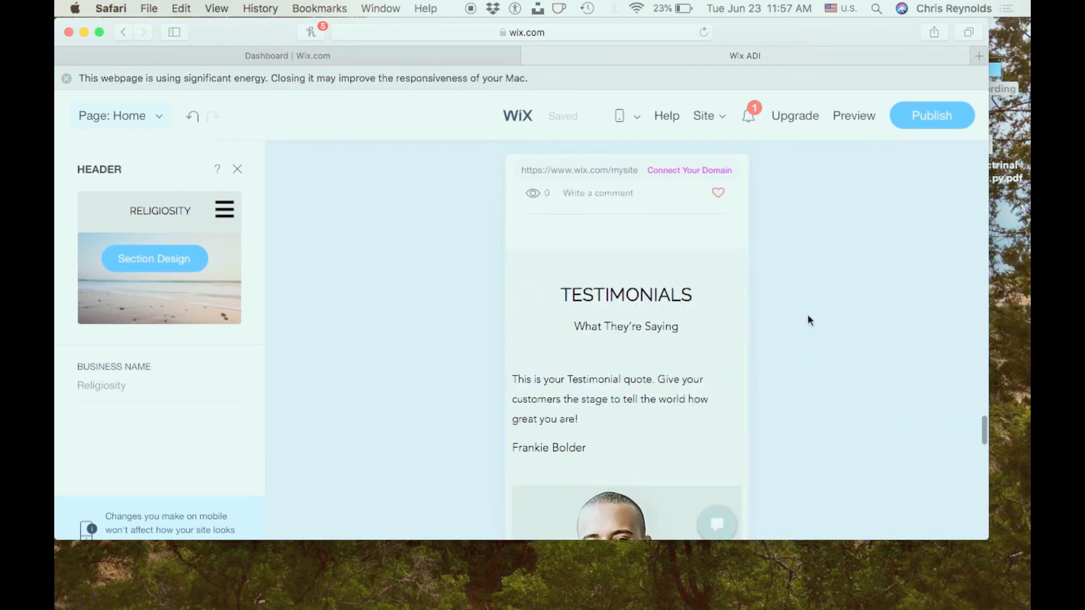
scroll(808, 320, up, 20)
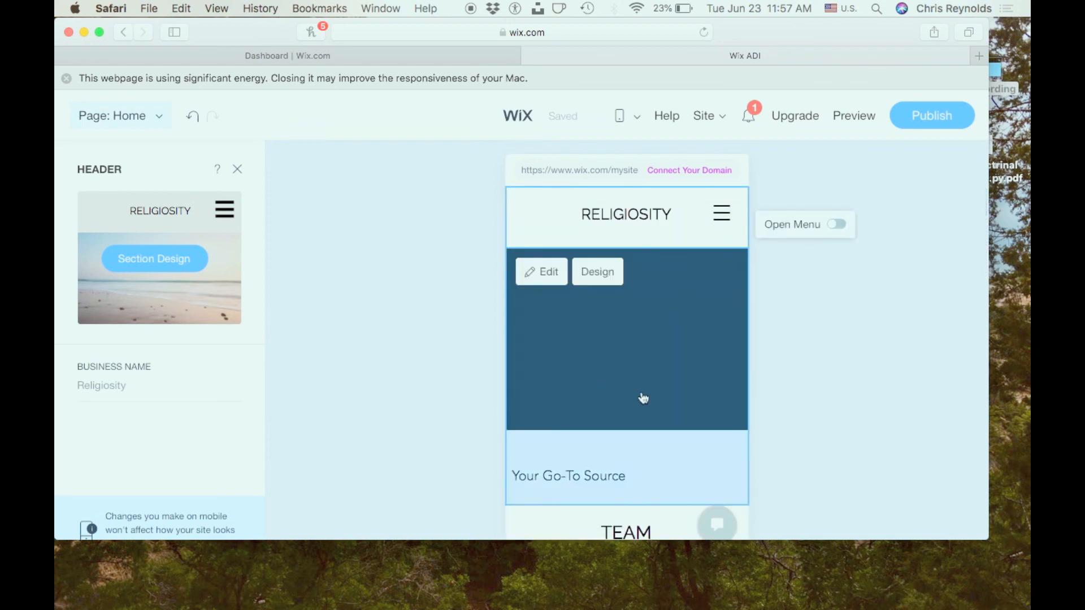
- Close the mobile header settings and switch the editor back to the Desktop view
click(873, 397)
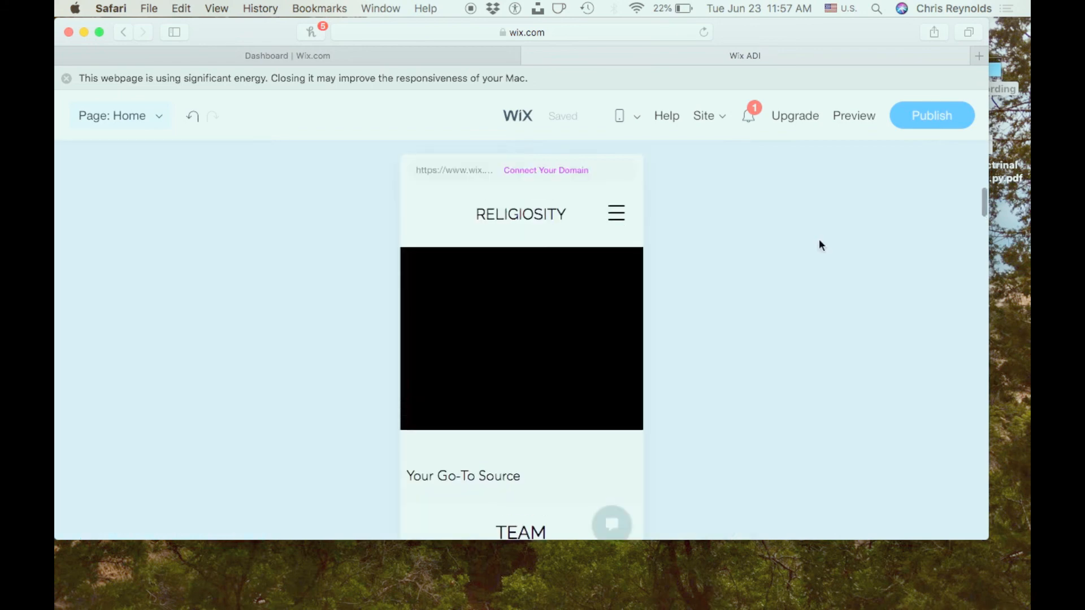
mouse_move(630, 126)
mouse_move(630, 121)
click(625, 153)
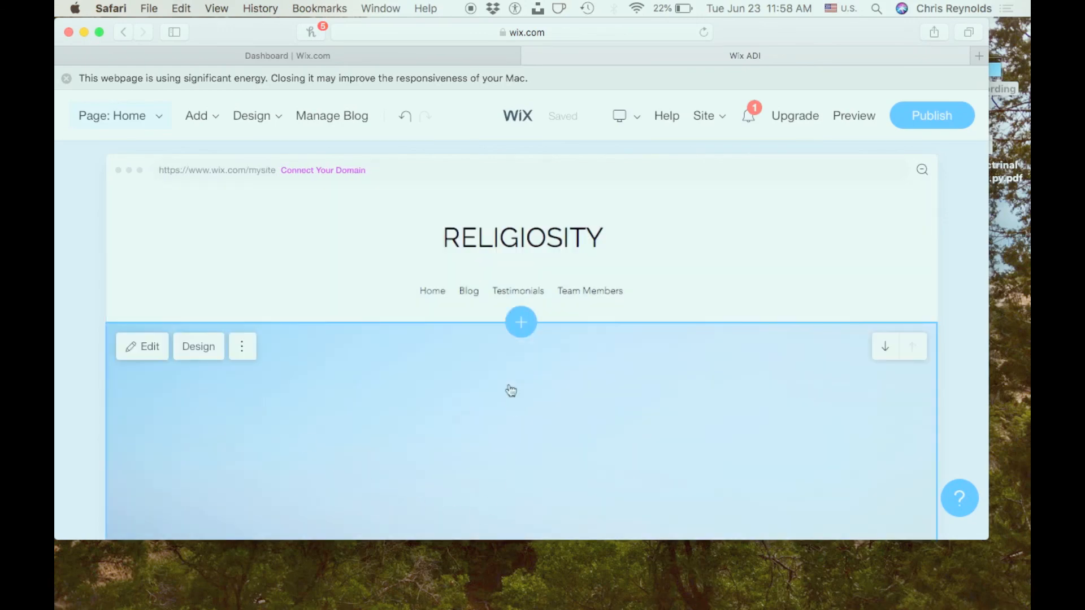
- Open the Welcome section for editing and review its title, subtitle, description, media and button settings
scroll(492, 370, down, 1)
scroll(493, 370, down, 3)
click(242, 246)
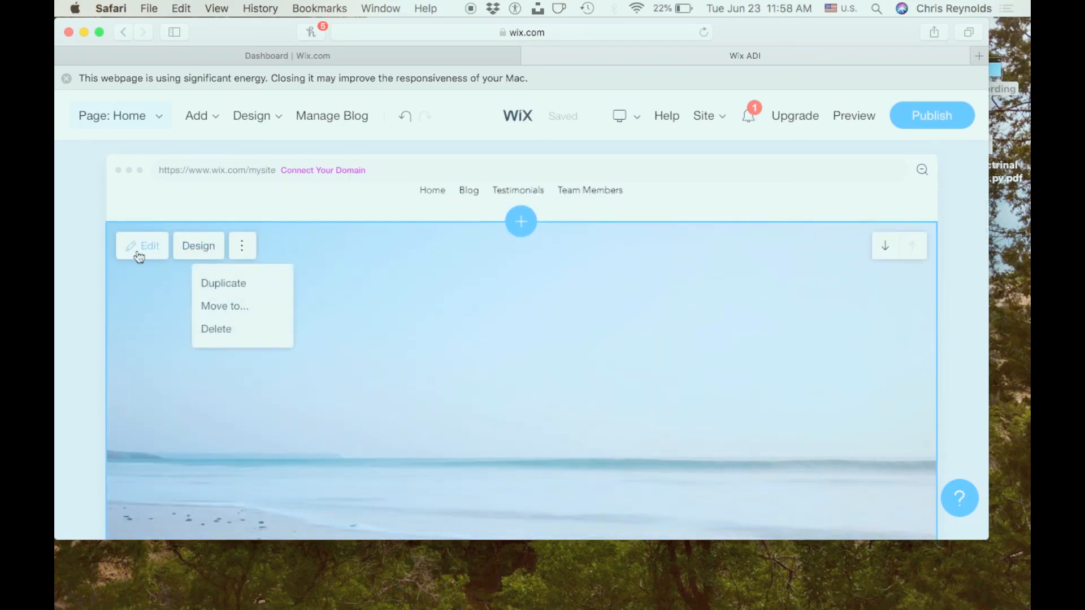
click(136, 250)
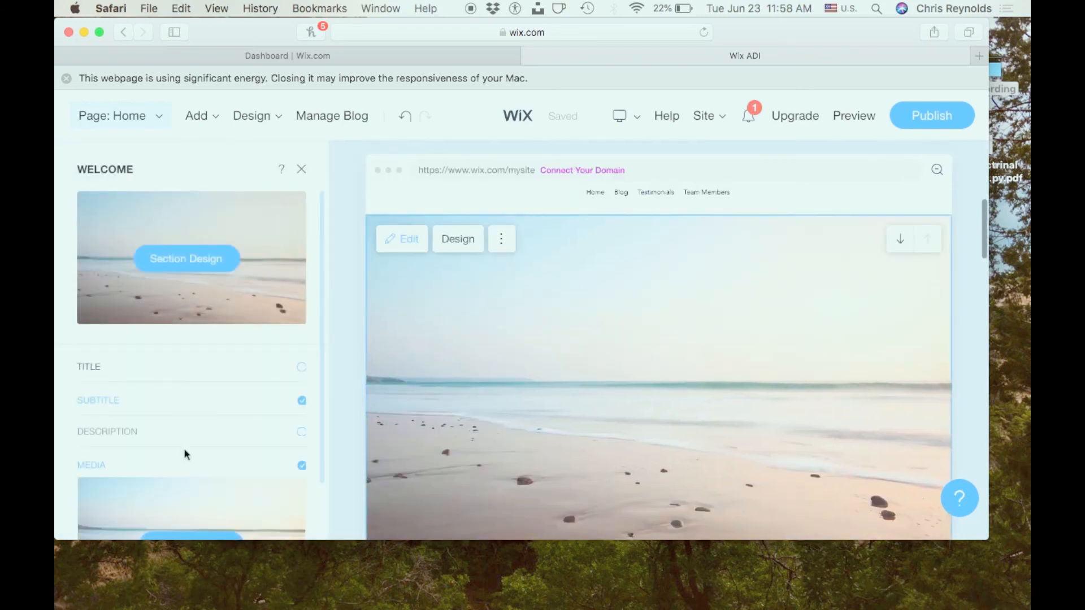
scroll(260, 289, down, 3)
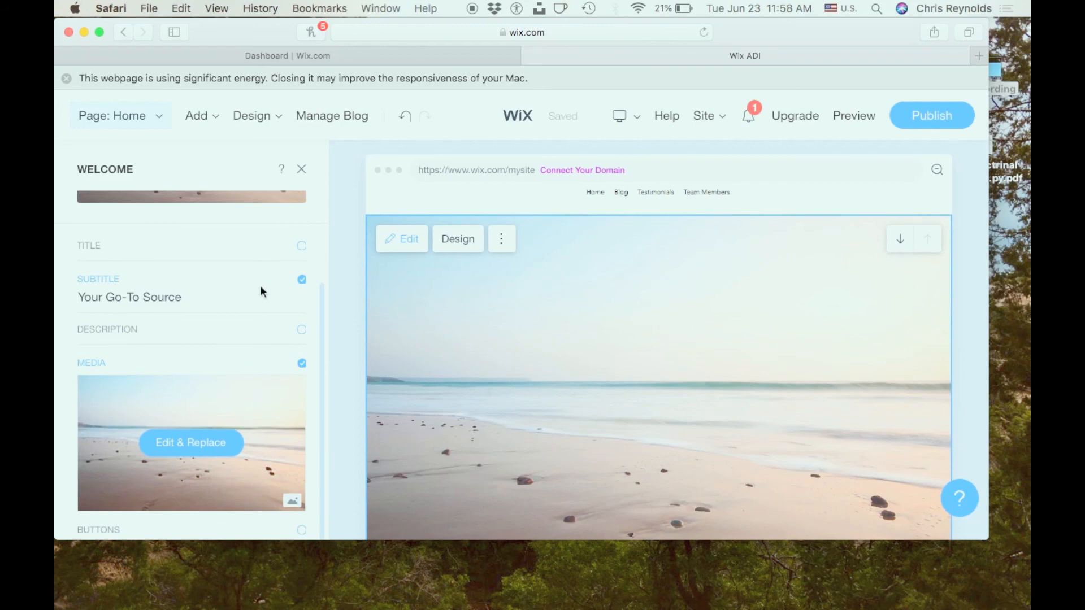
scroll(261, 292, up, 3)
scroll(261, 291, down, 3)
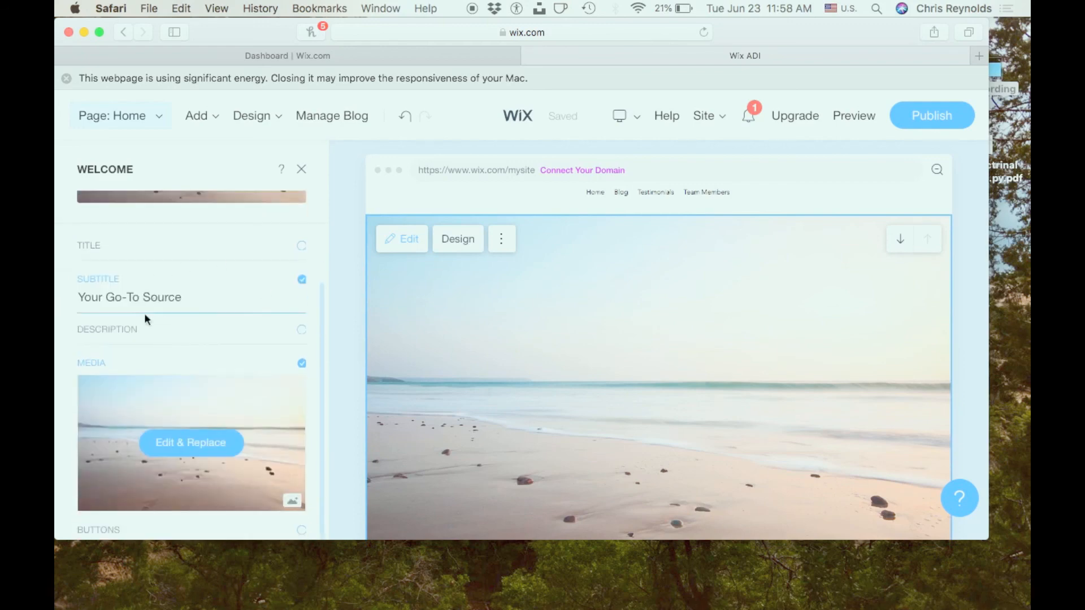